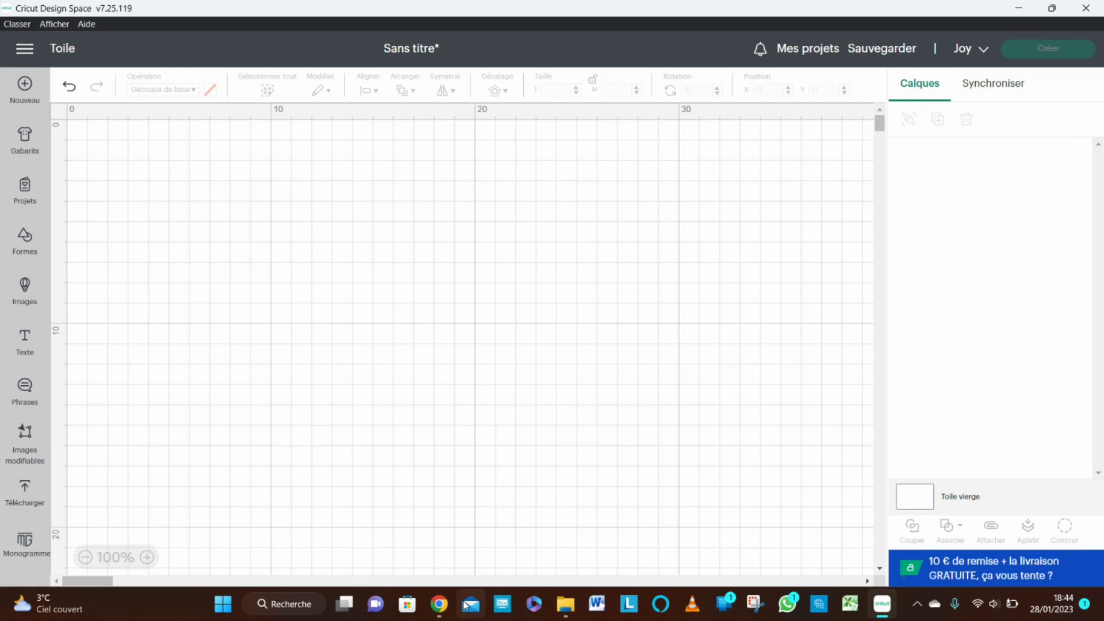
Step: Switch to the Pixabay page in Chrome and search all photos for PANDA
mouse_move(439, 603)
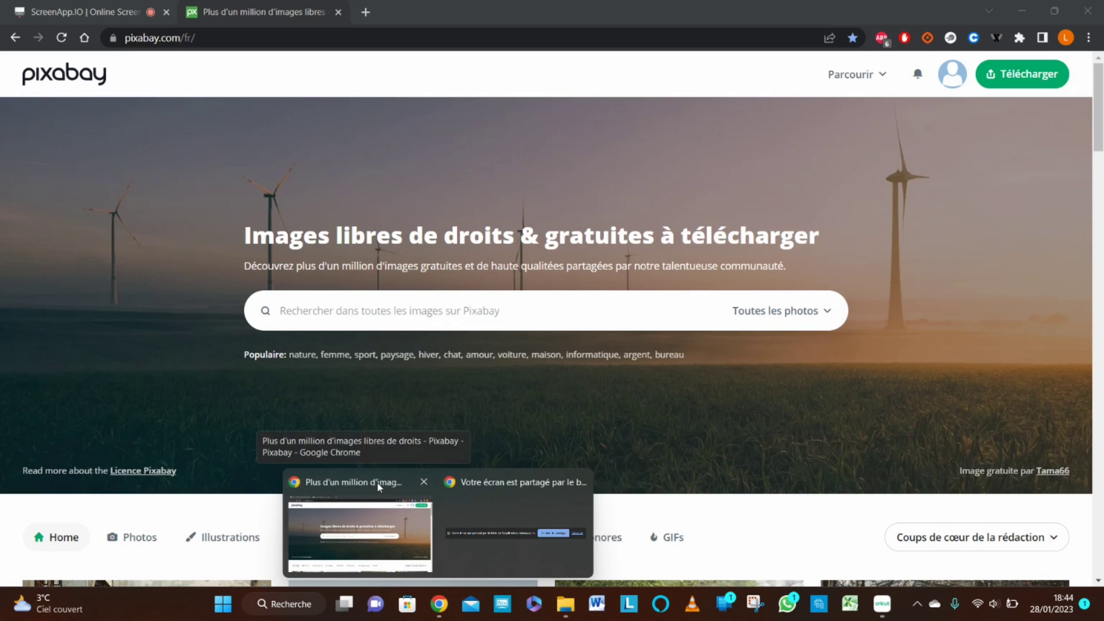
left_click(378, 487)
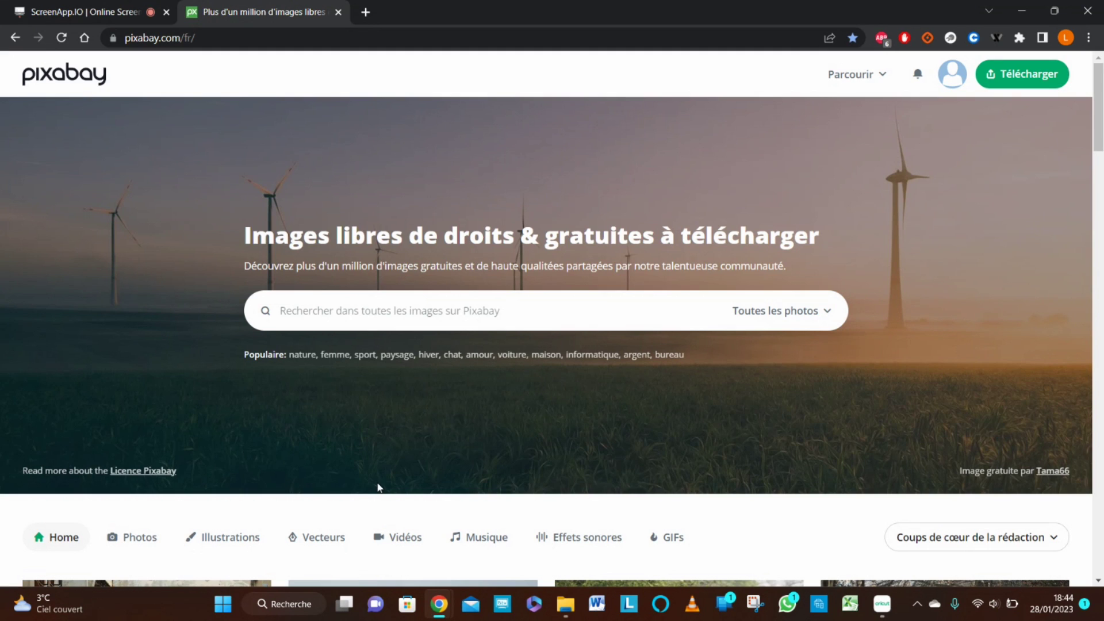
left_click(485, 310)
type("PANDA")
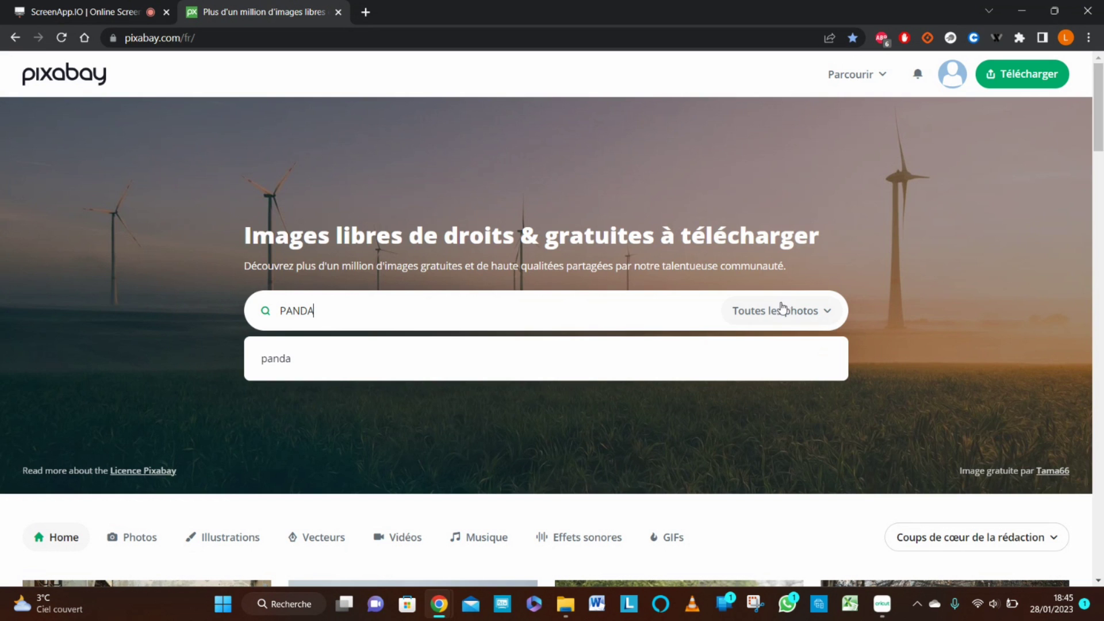
left_click(769, 315)
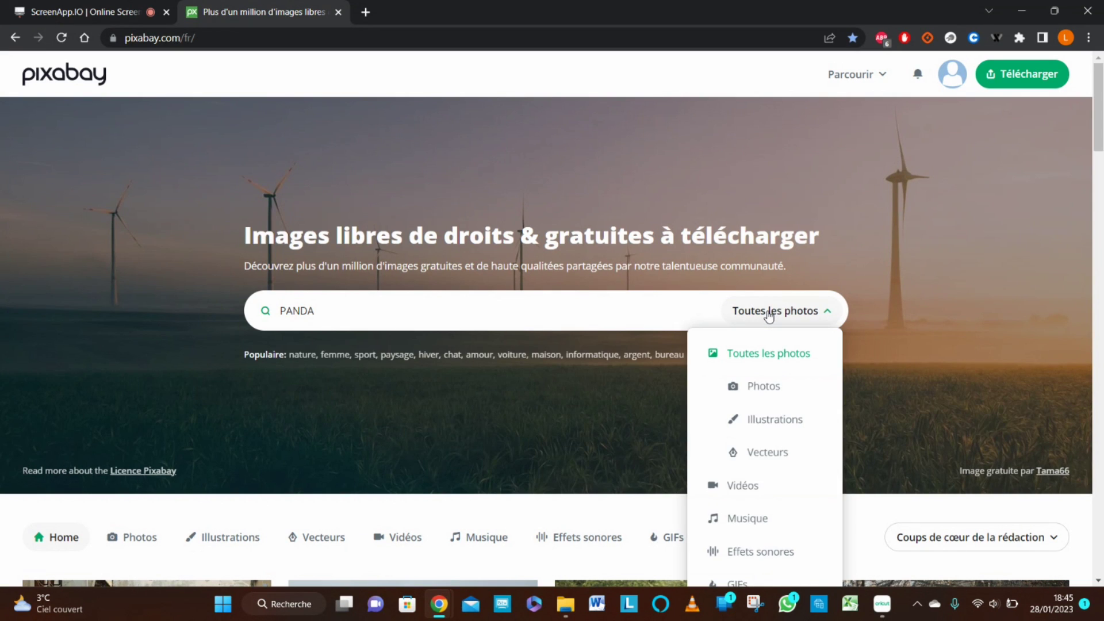
left_click(753, 358)
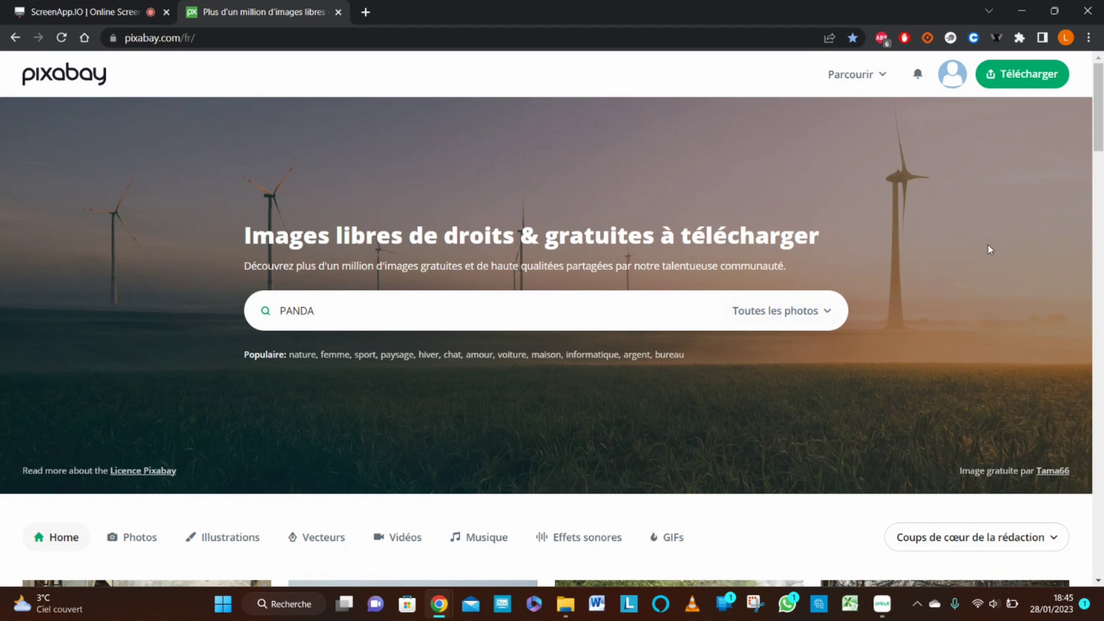
left_click(628, 318)
key("Return")
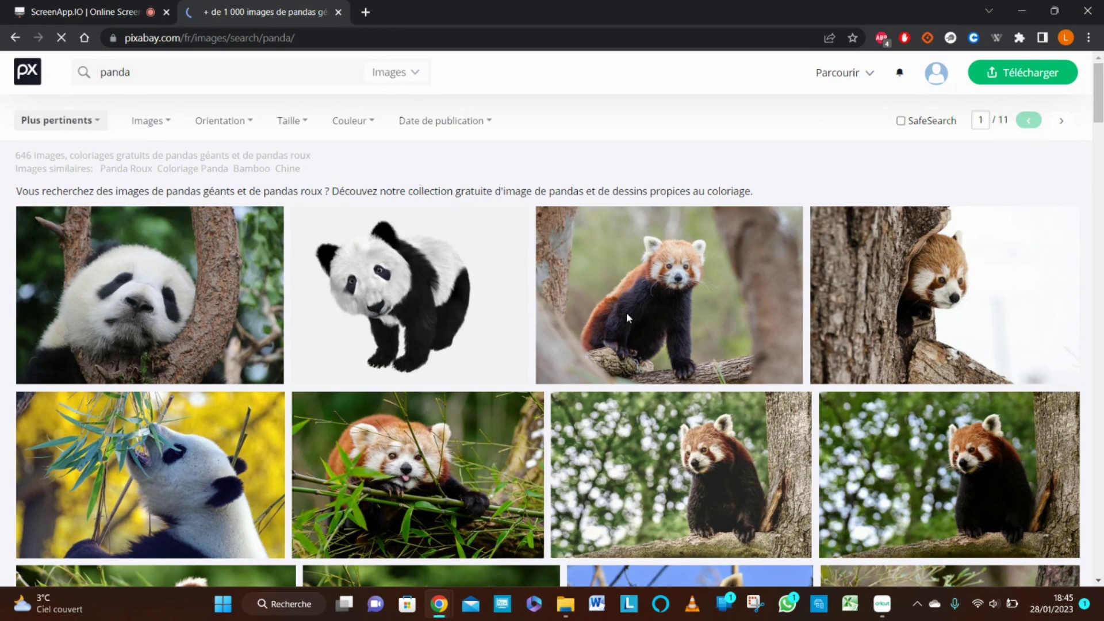
Step: Restrict the panda search to vector images and look through the results
left_click(420, 78)
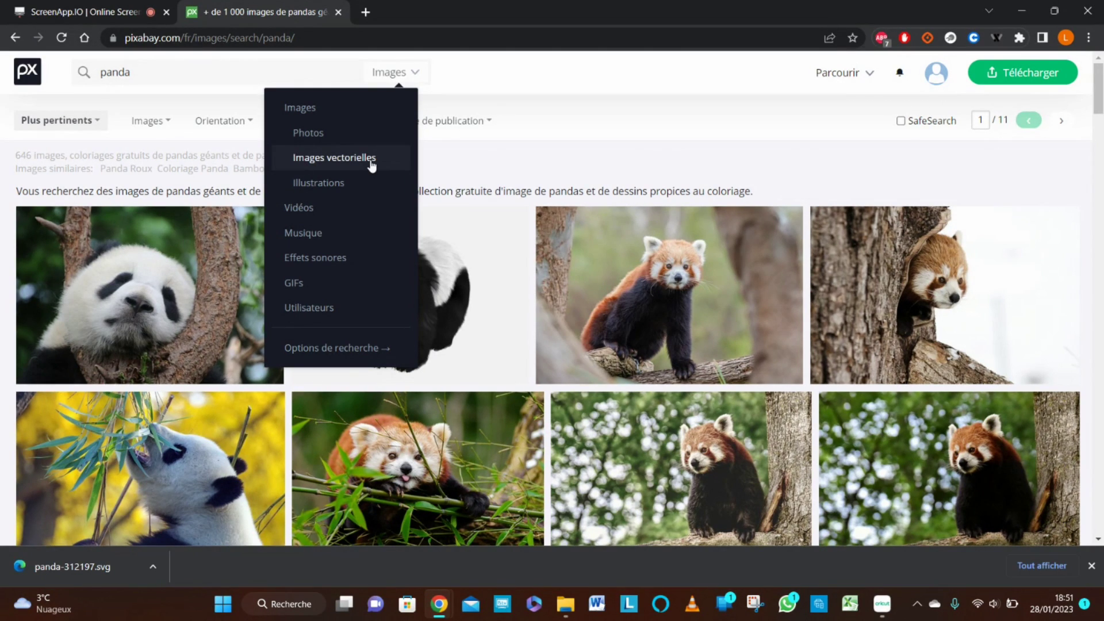
left_click(370, 161)
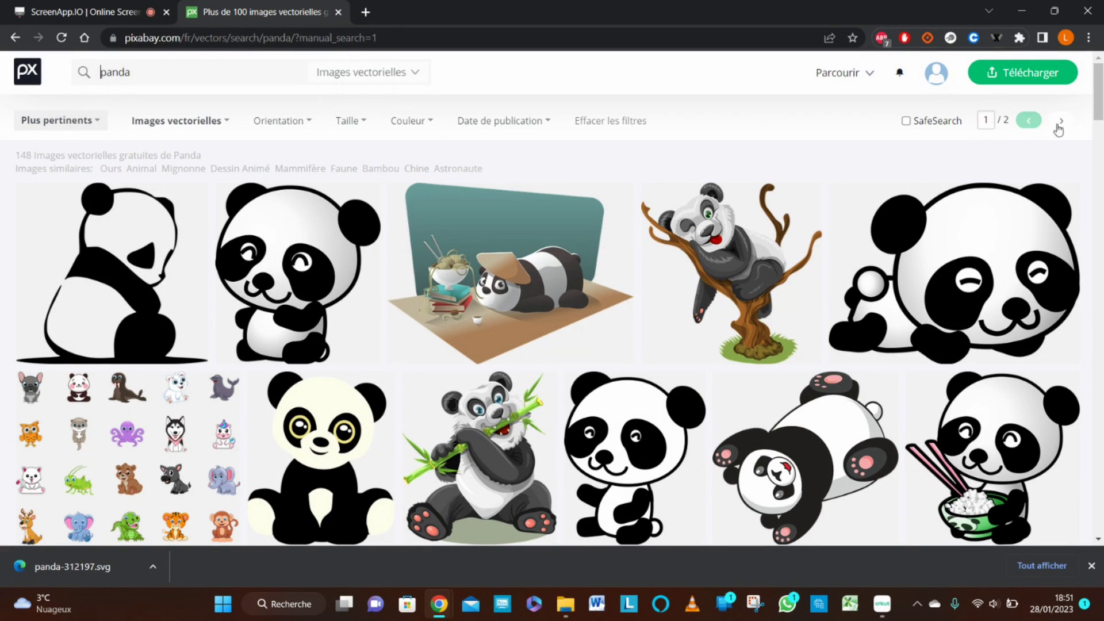
scroll(1098, 104, "down", 2)
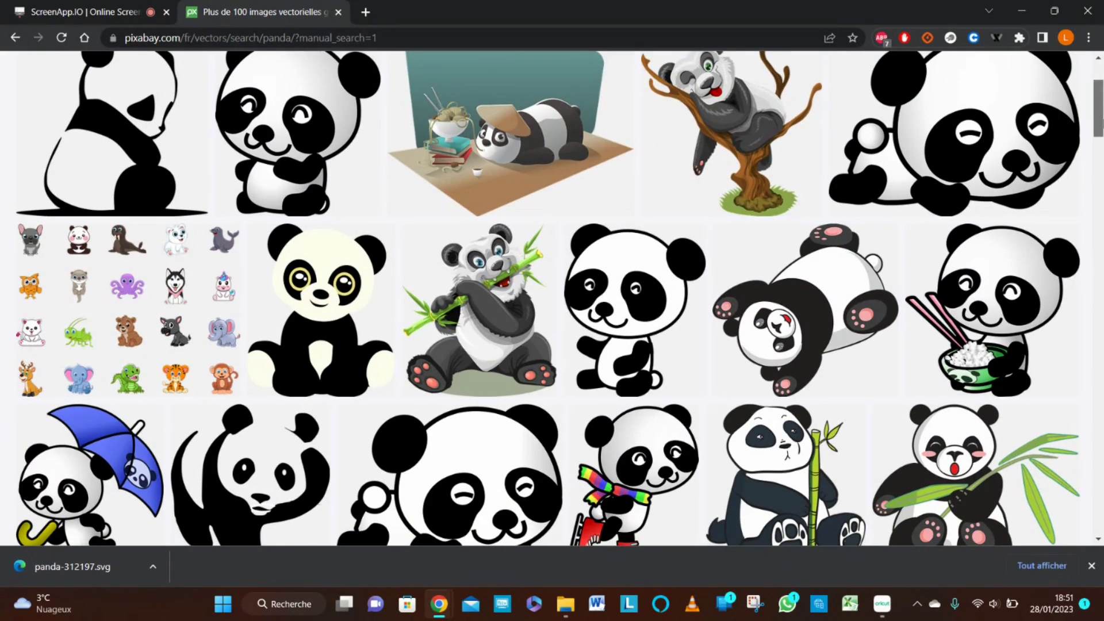
scroll(1097, 103, "up", 2)
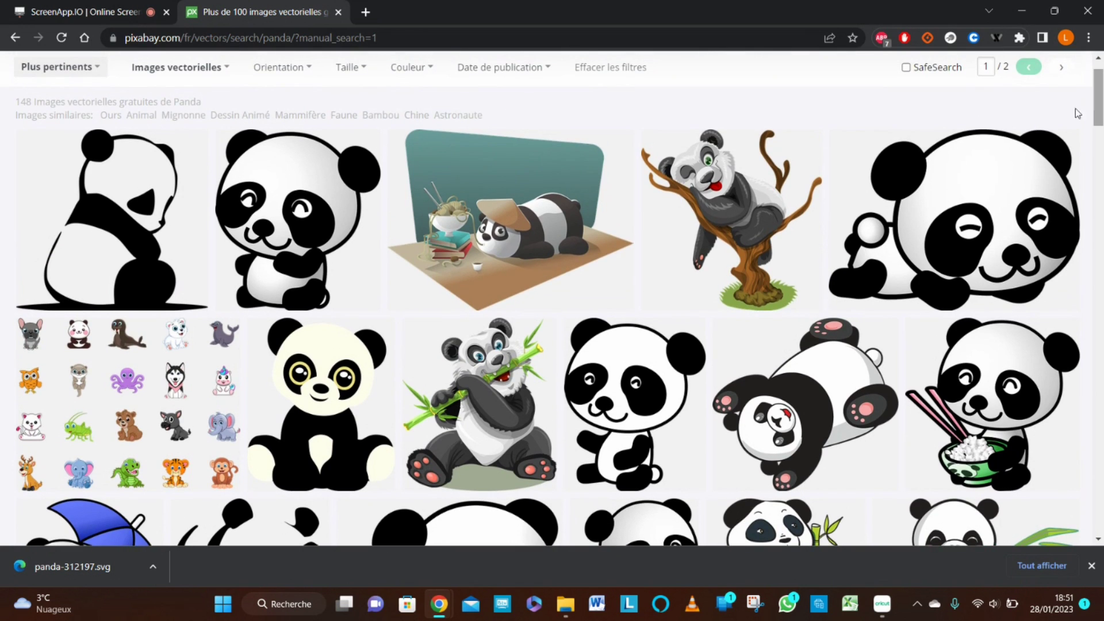
Step: Open the smiling seated panda with folded arms and download it as an SVG vector image
left_click(297, 188)
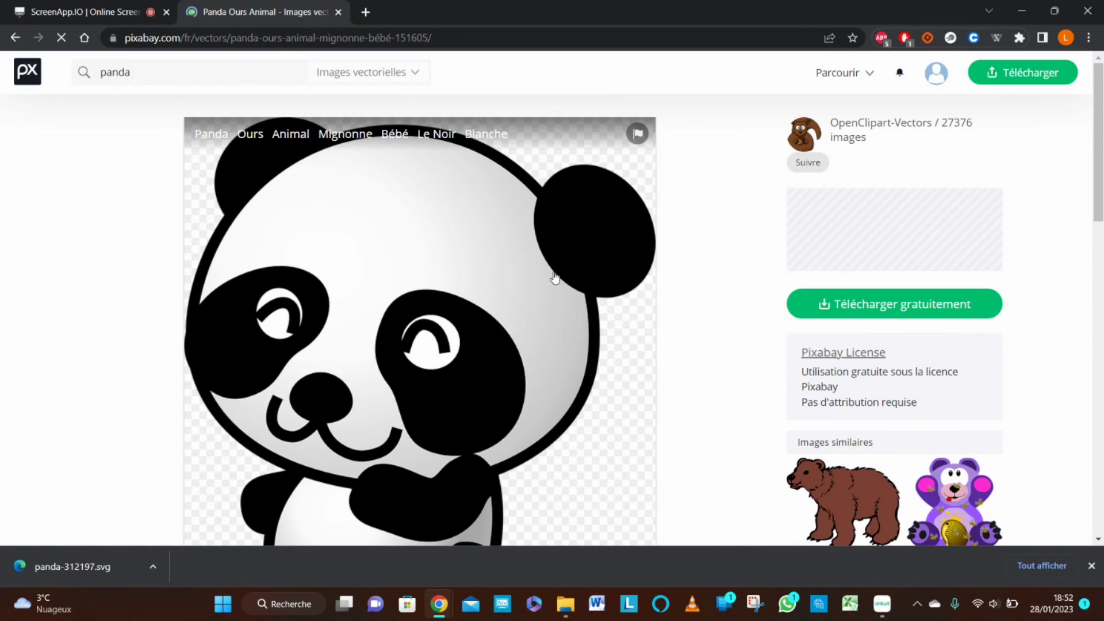
left_click(889, 309)
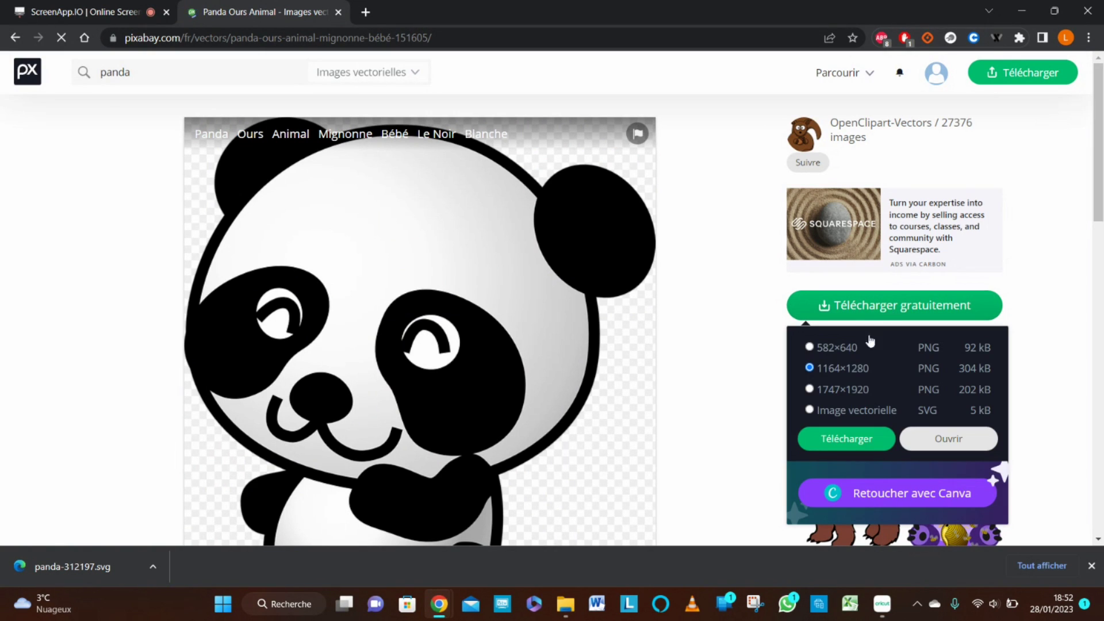
left_click(809, 410)
left_click(841, 438)
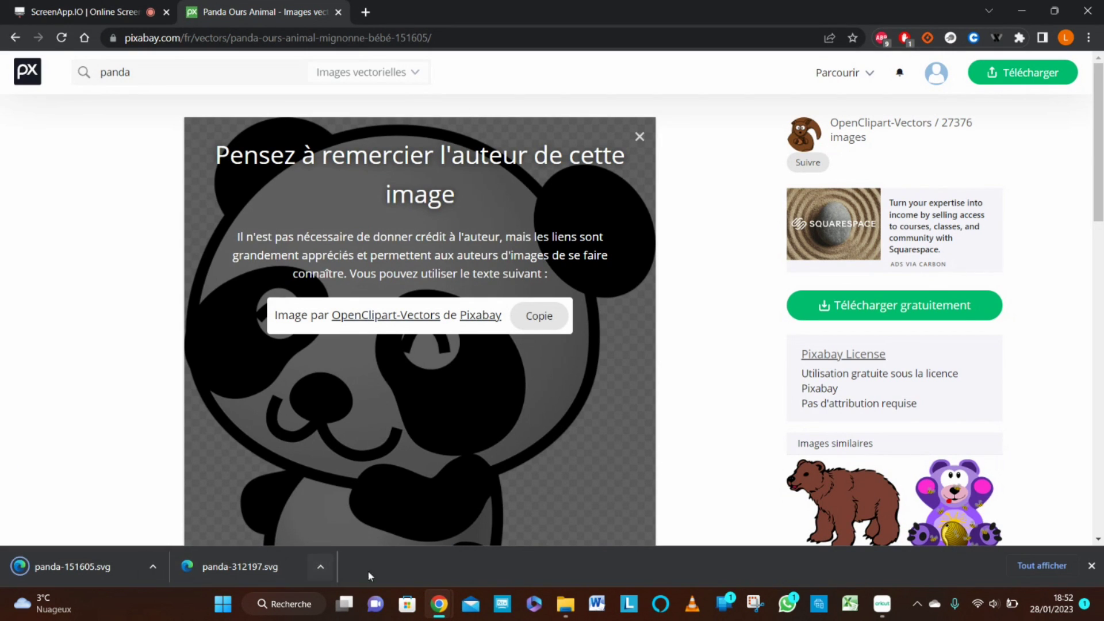
Step: Switch to Cricut Design Space and try to upload the panda-151605 vector file as an image
left_click(881, 610)
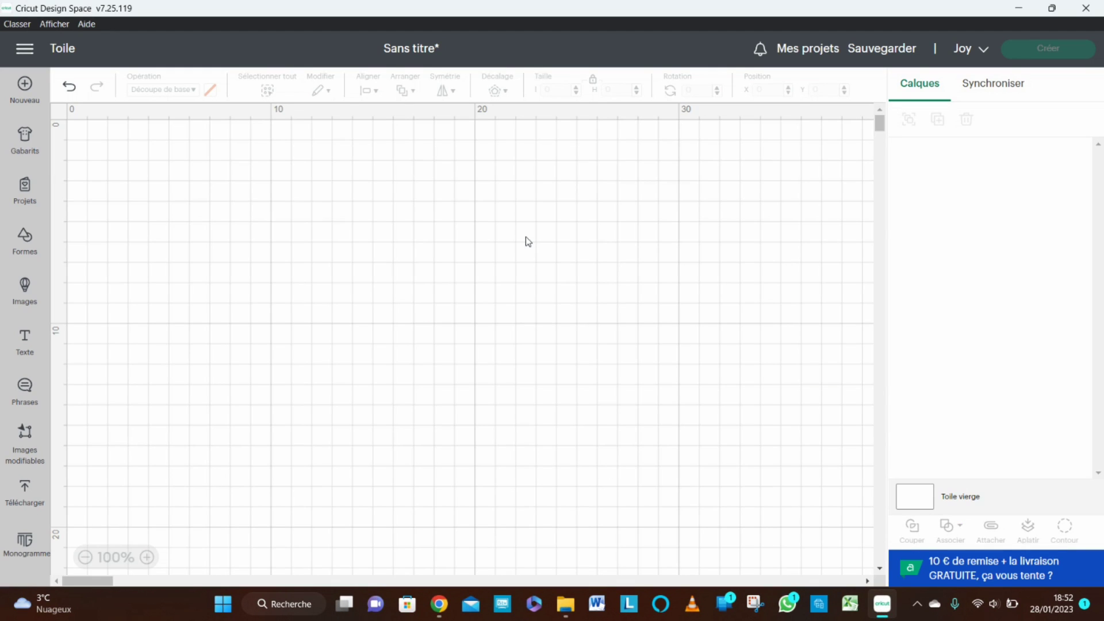
left_click(25, 493)
left_click(118, 270)
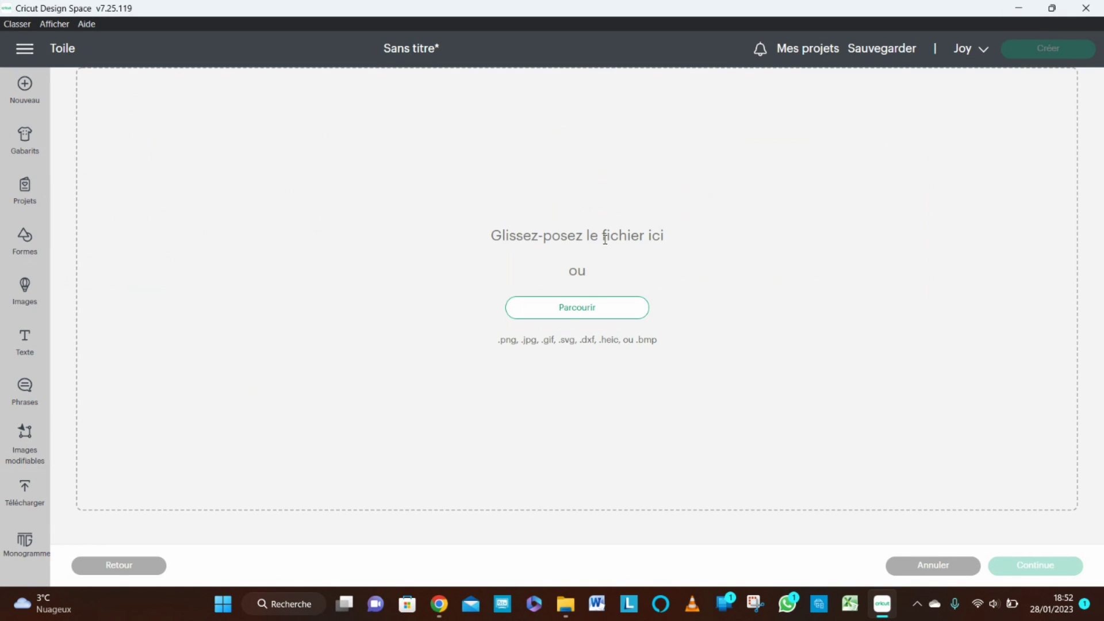
left_click(561, 311)
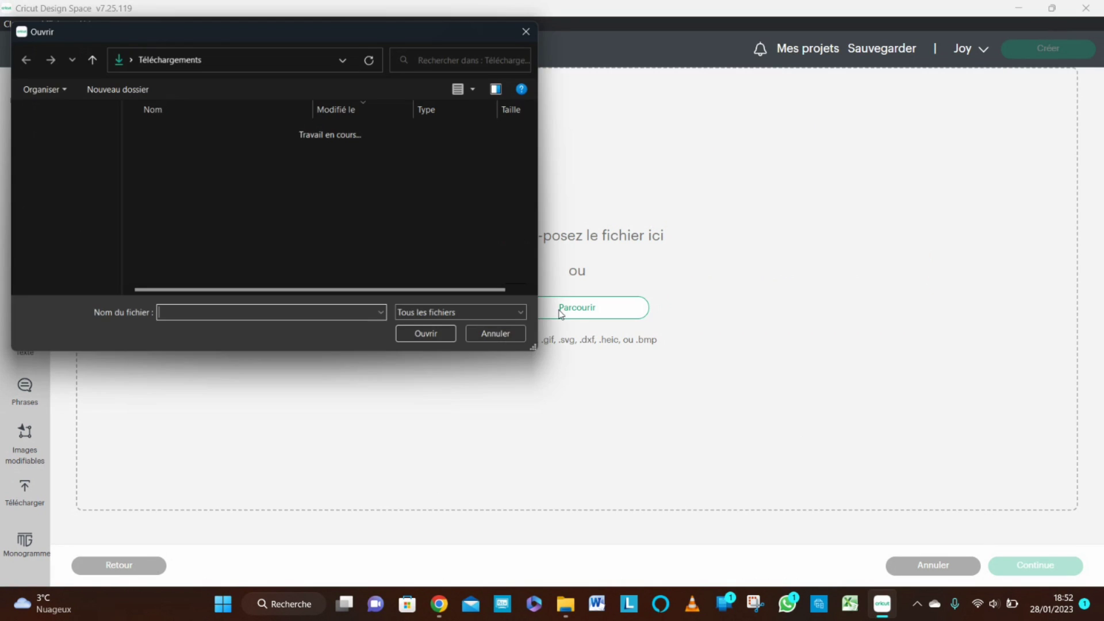
left_click(222, 149)
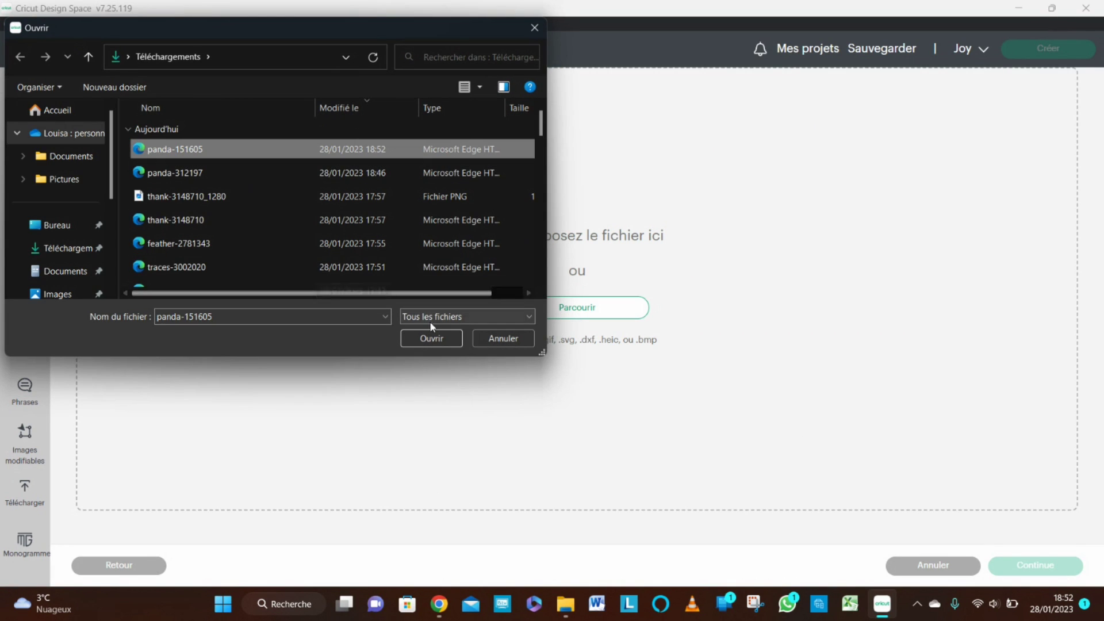
left_click(432, 338)
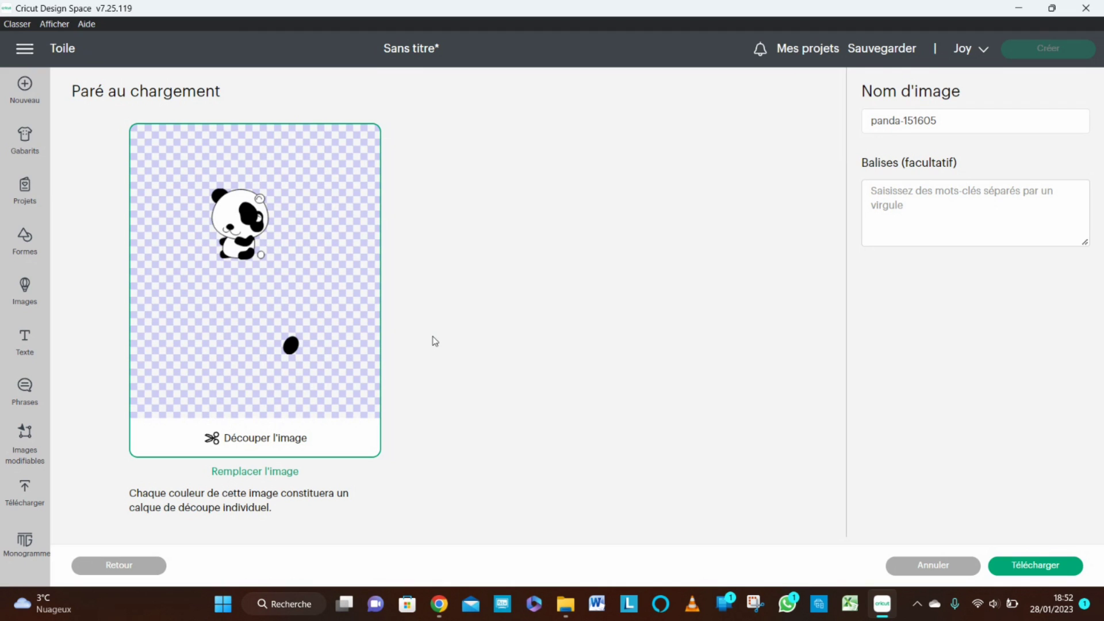
left_click(930, 567)
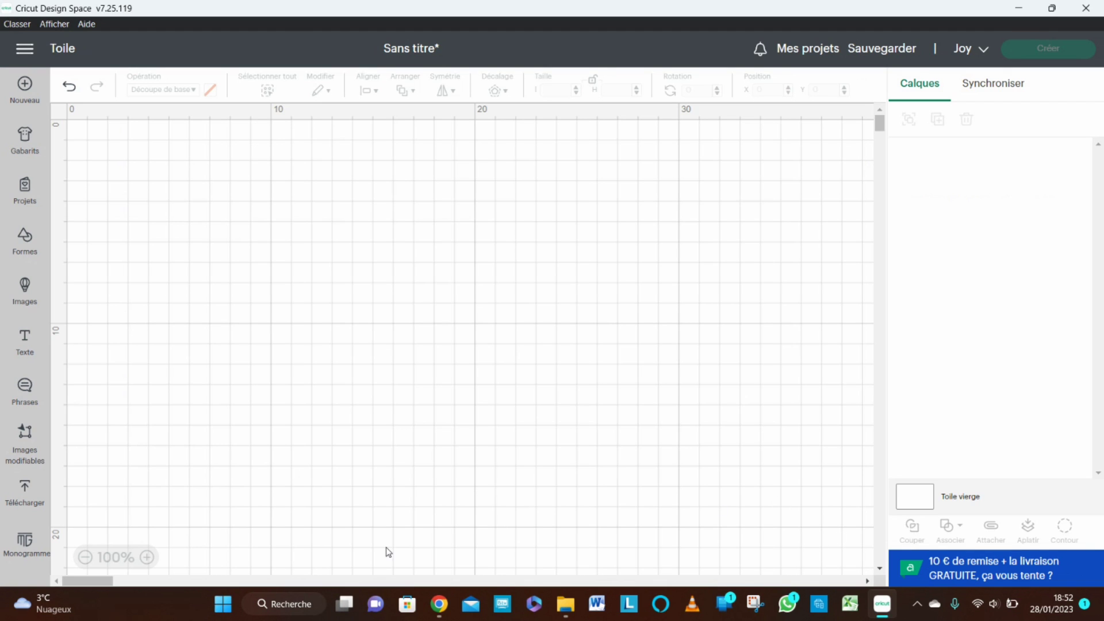
Step: Switch back to the panda's Pixabay page in Chrome and download the image as a 1164×1280 PNG
mouse_move(439, 603)
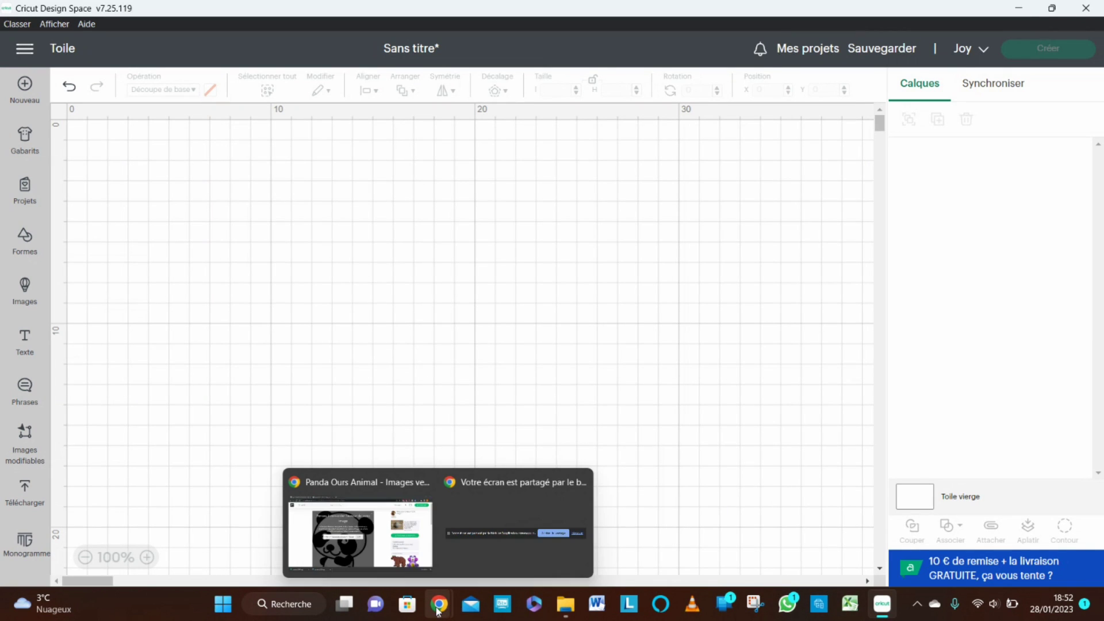
left_click(378, 543)
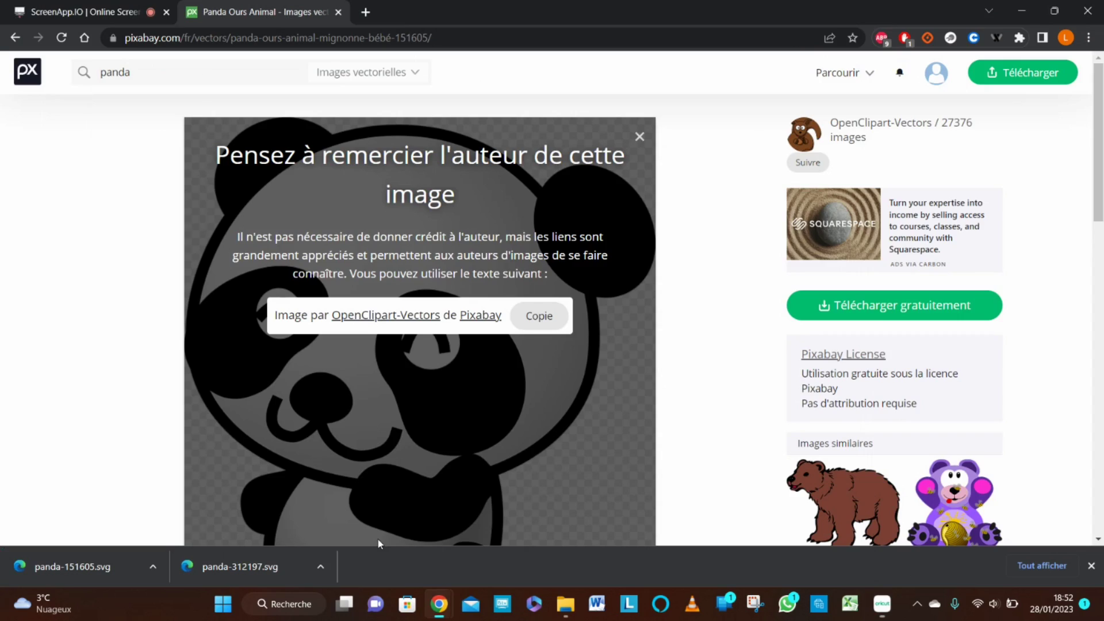
left_click(899, 307)
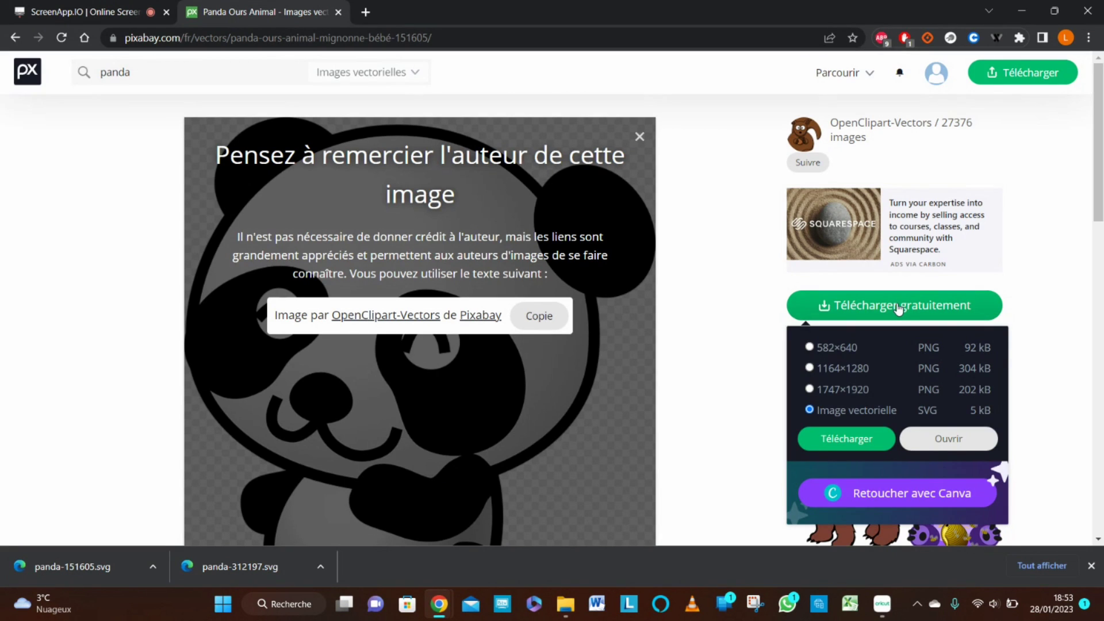
left_click(809, 368)
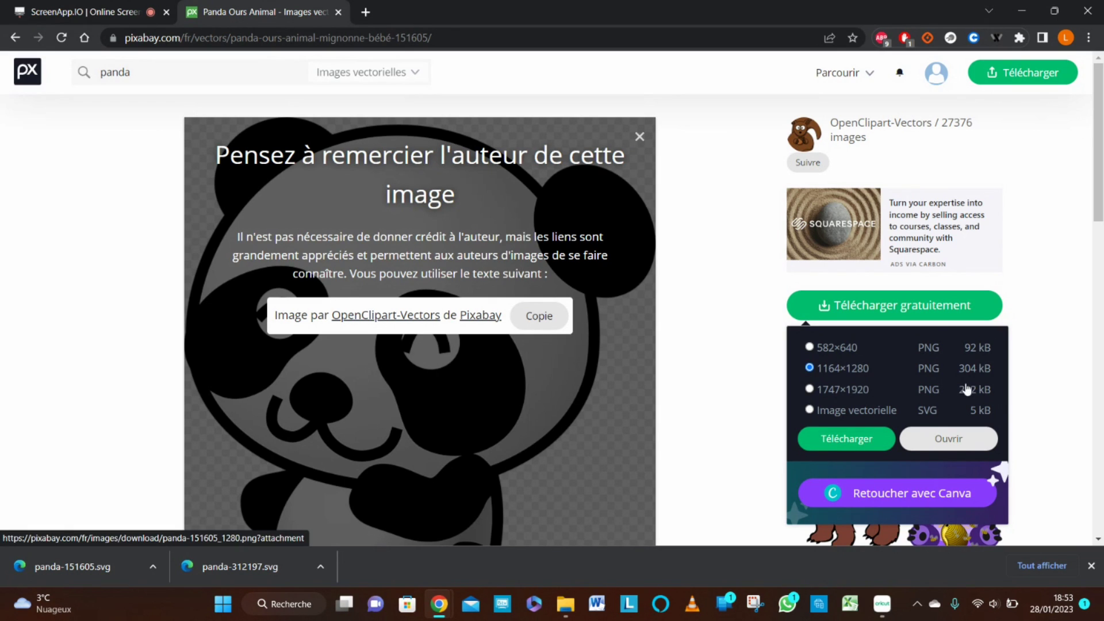
left_click(846, 439)
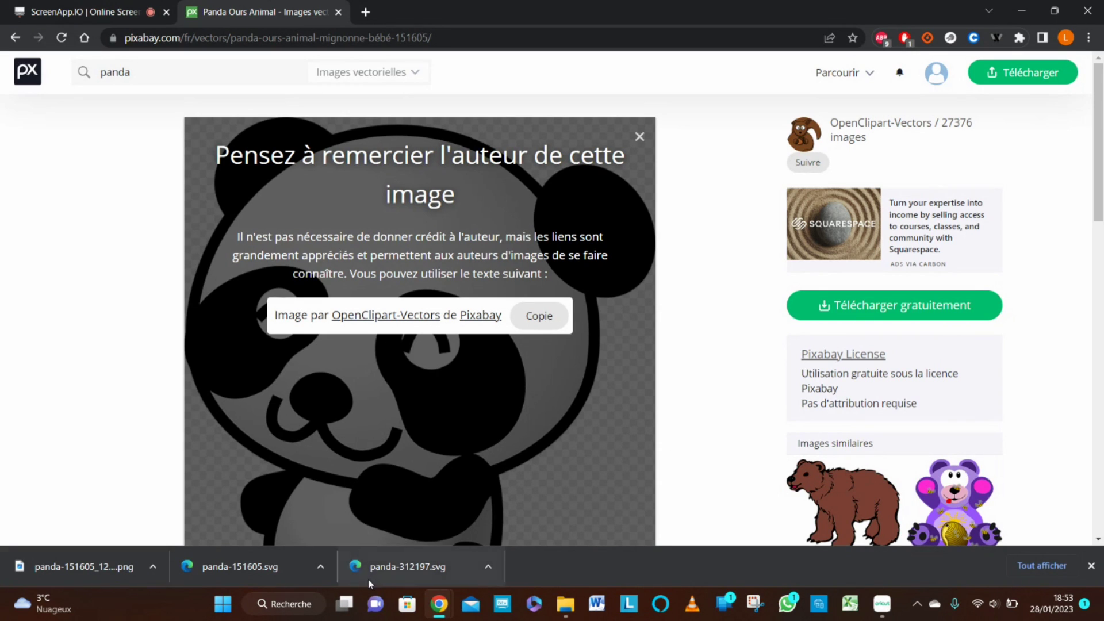
Step: Switch to Cricut Design Space, load the panda-151605_1280 PNG as a new image and set its image type to Simple
left_click(880, 603)
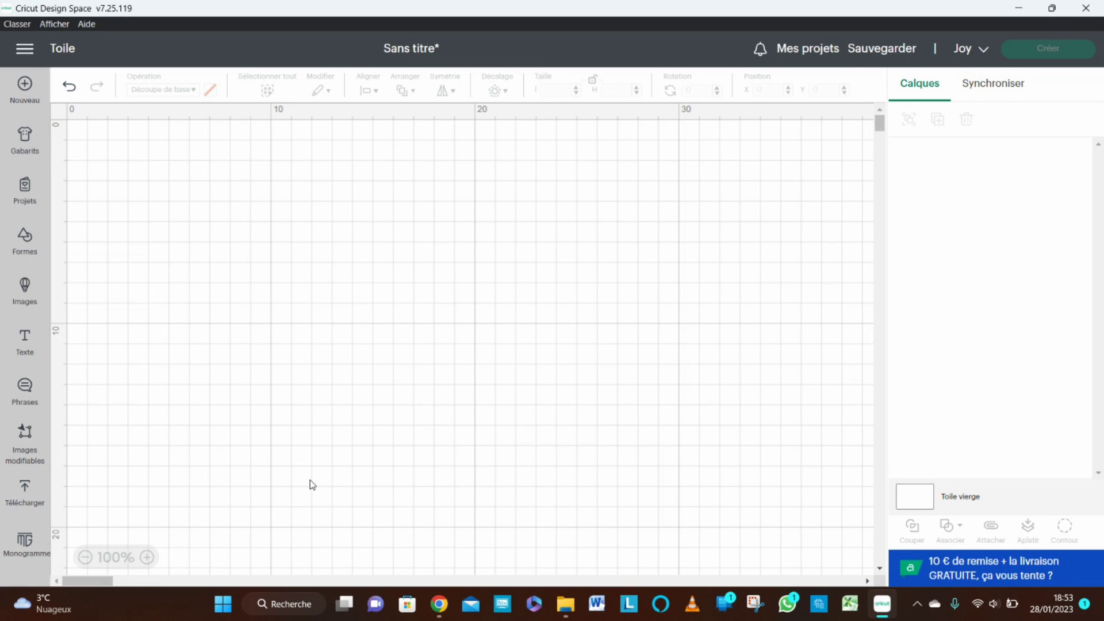
left_click(25, 493)
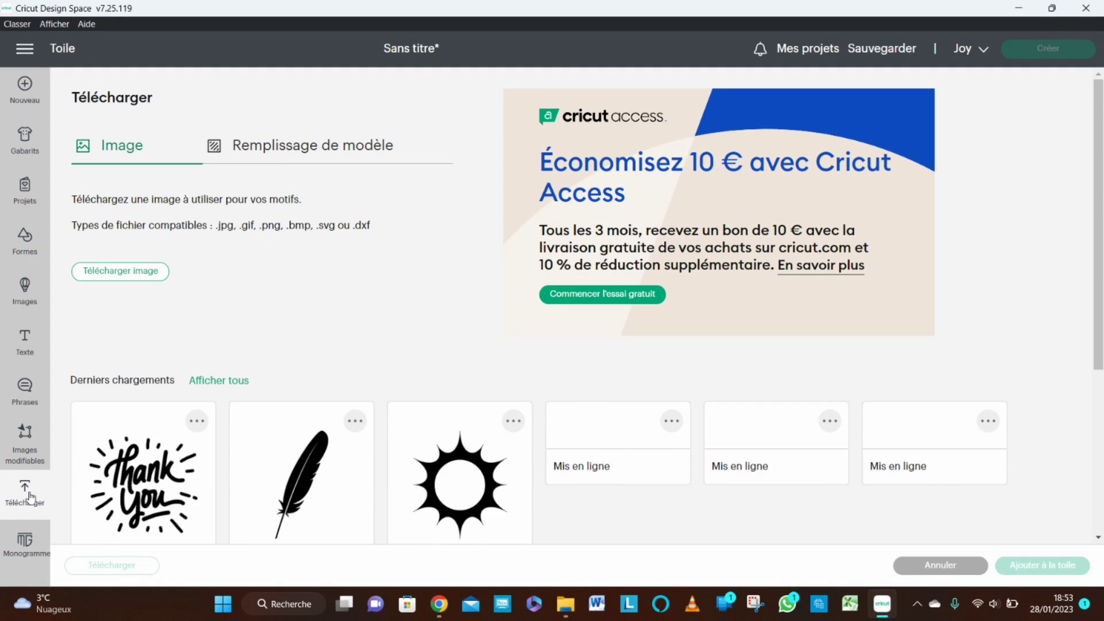
left_click(126, 275)
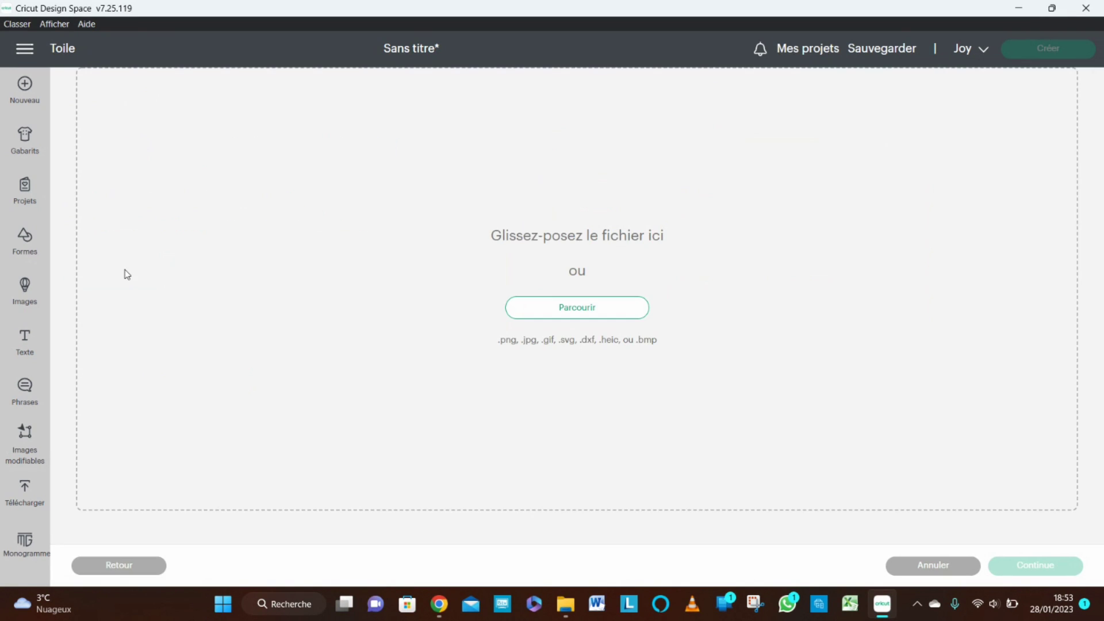
left_click(571, 310)
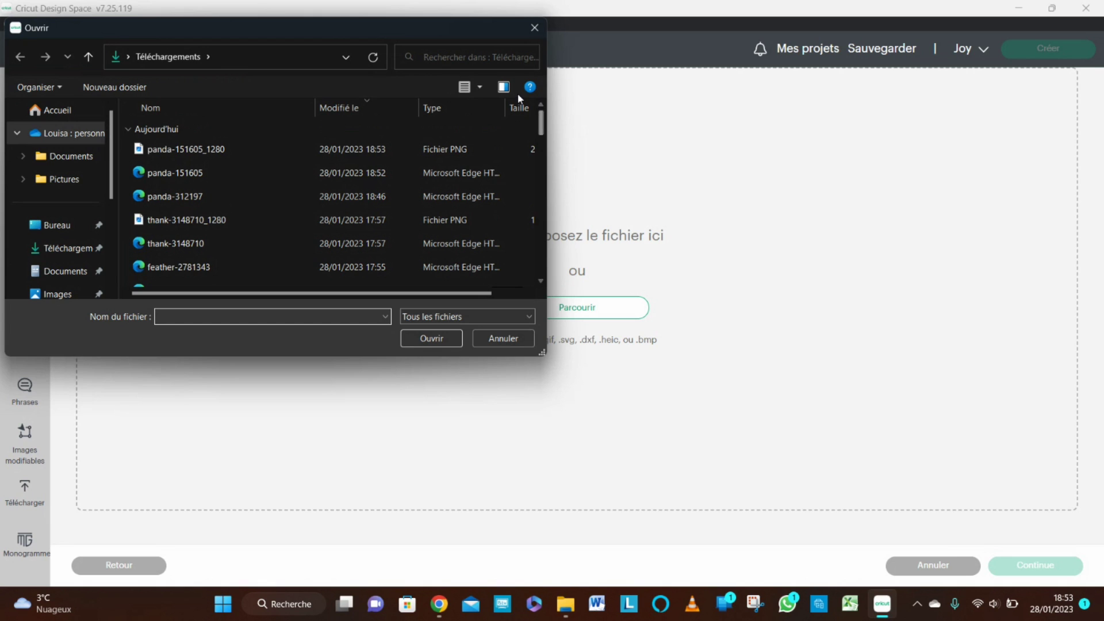
left_click(285, 148)
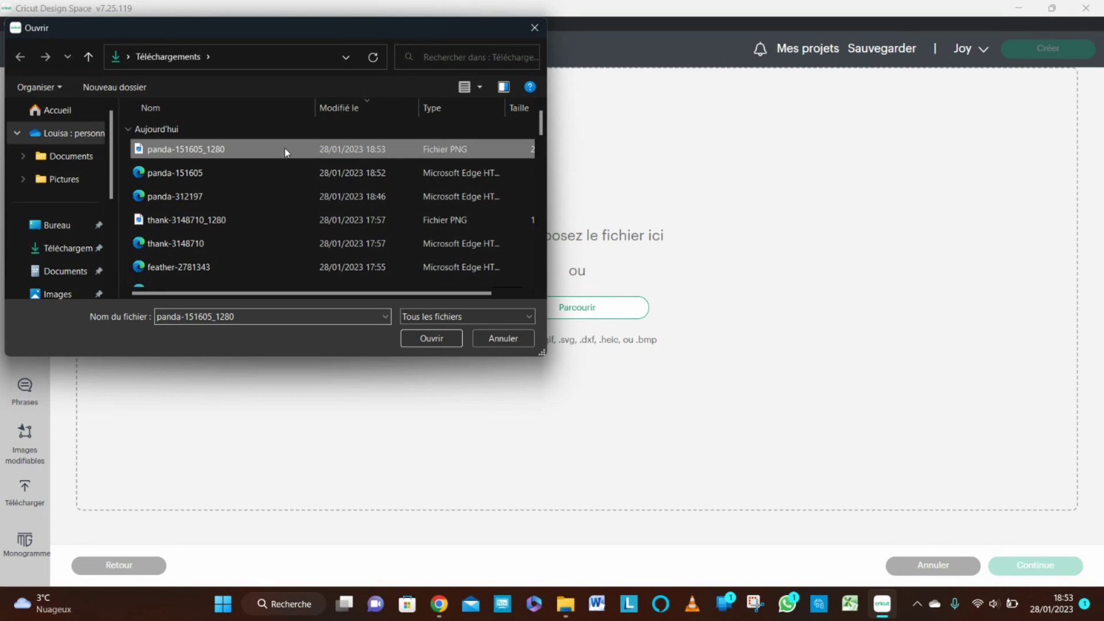
left_click(430, 339)
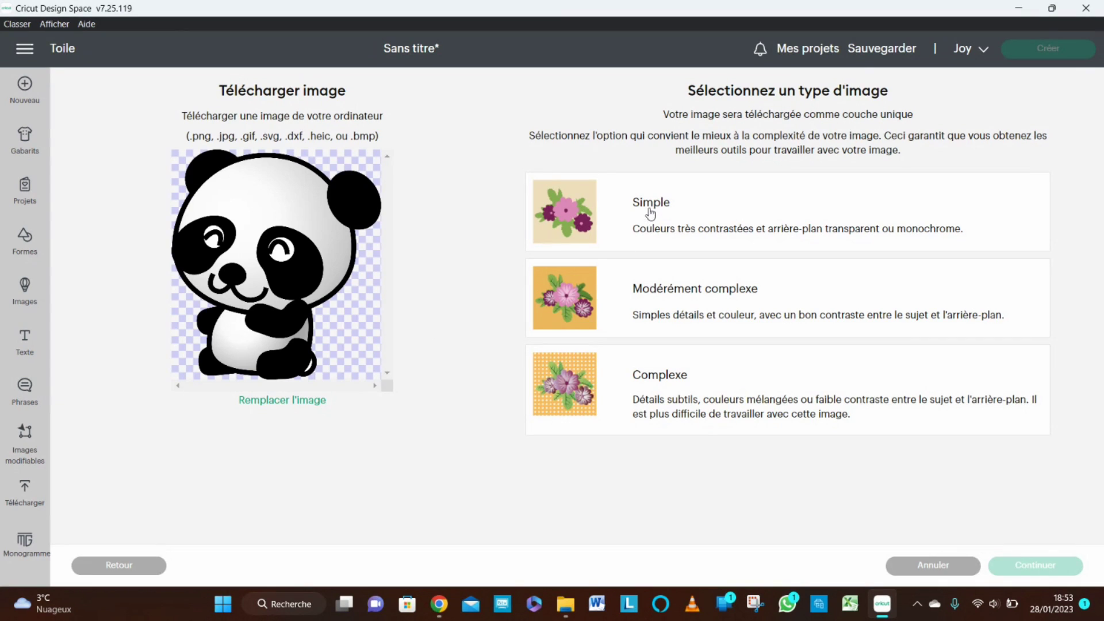
left_click(773, 219)
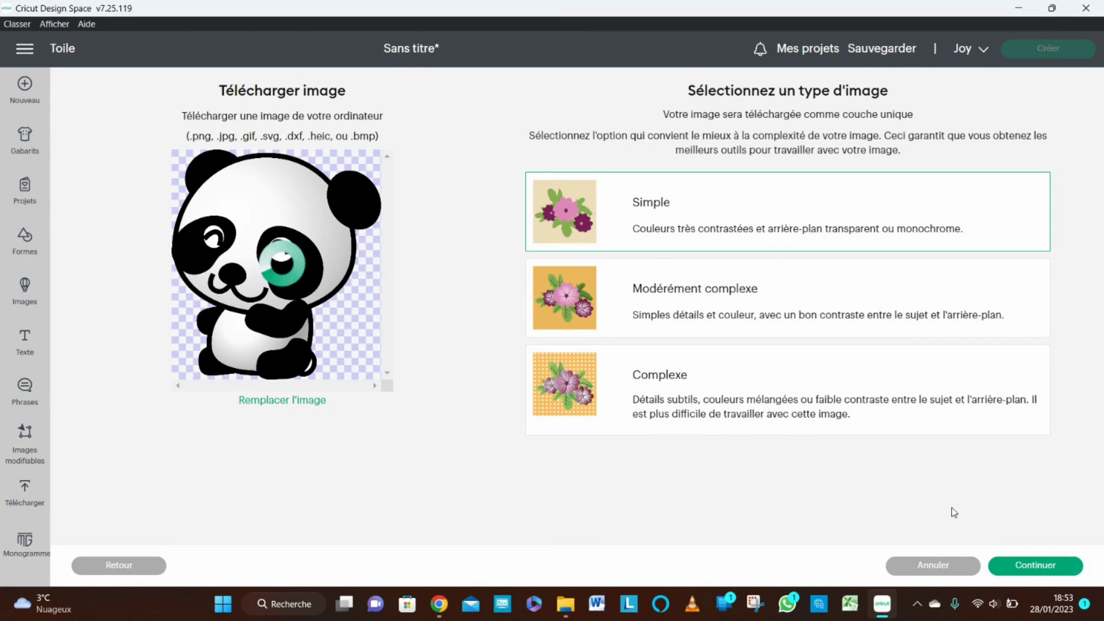
left_click(1012, 567)
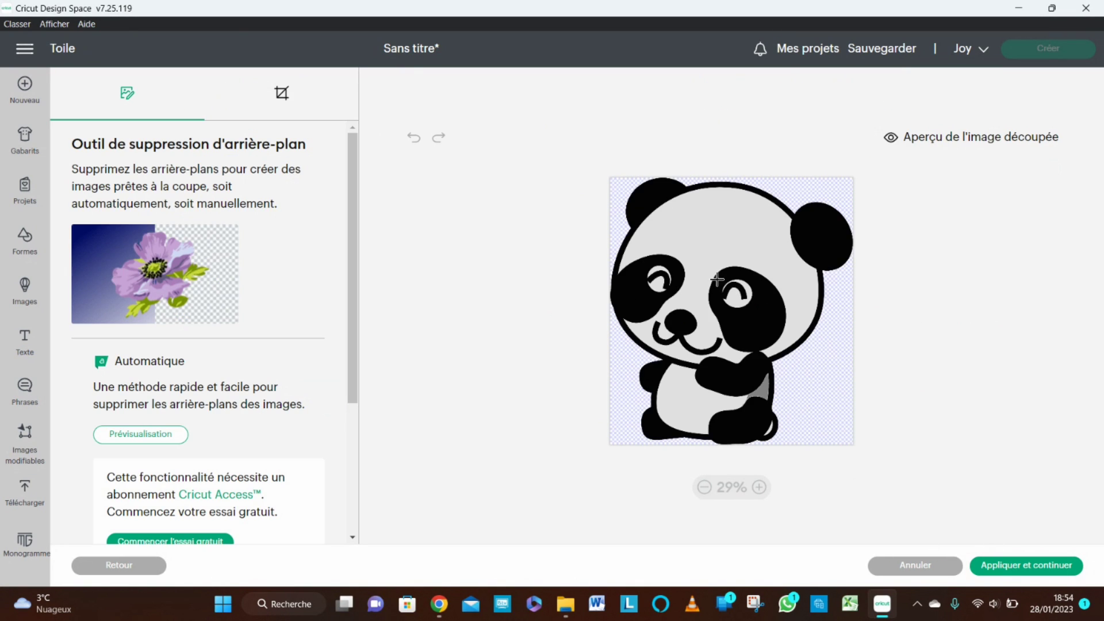
Step: Remove the light fill of the panda's head with the manual Sélectionner background tool
left_click_drag(346, 285, 351, 250)
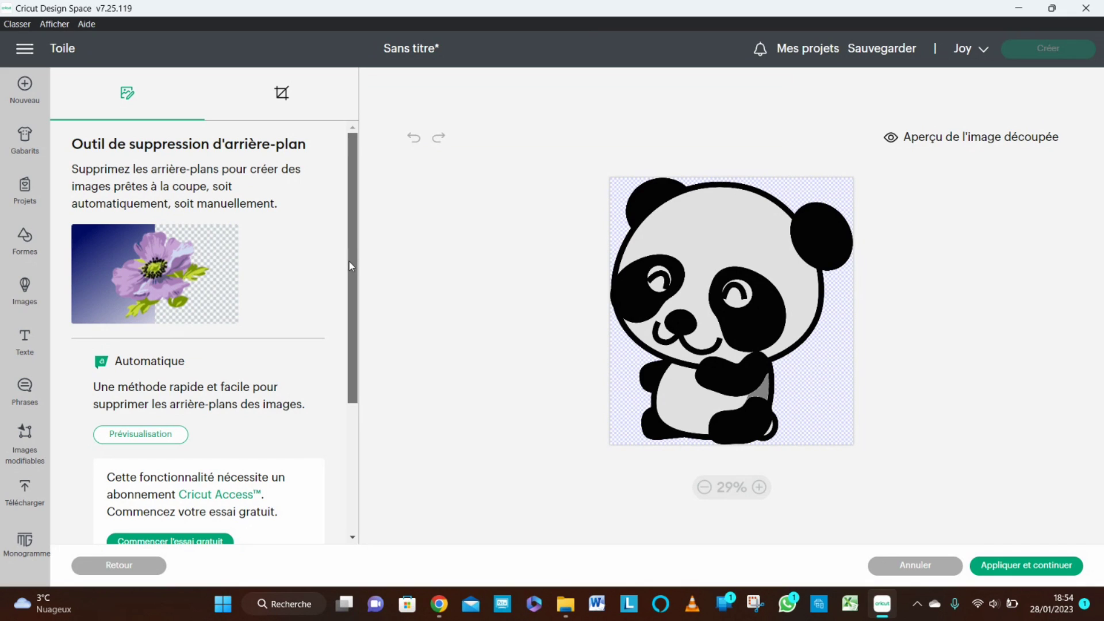
left_click_drag(351, 274, 352, 403)
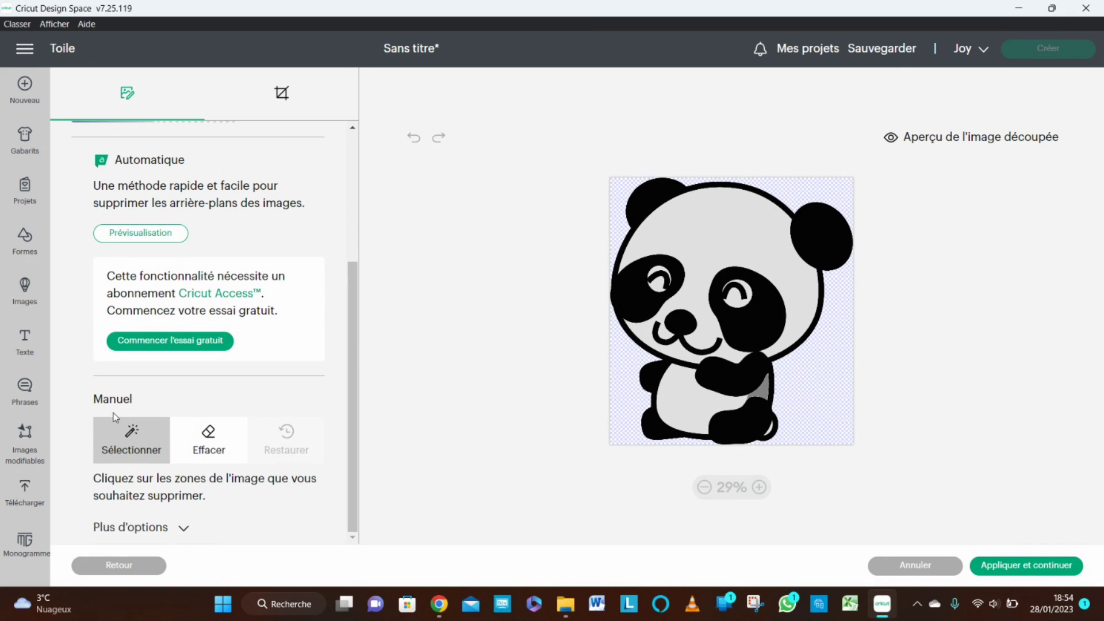
left_click(732, 241)
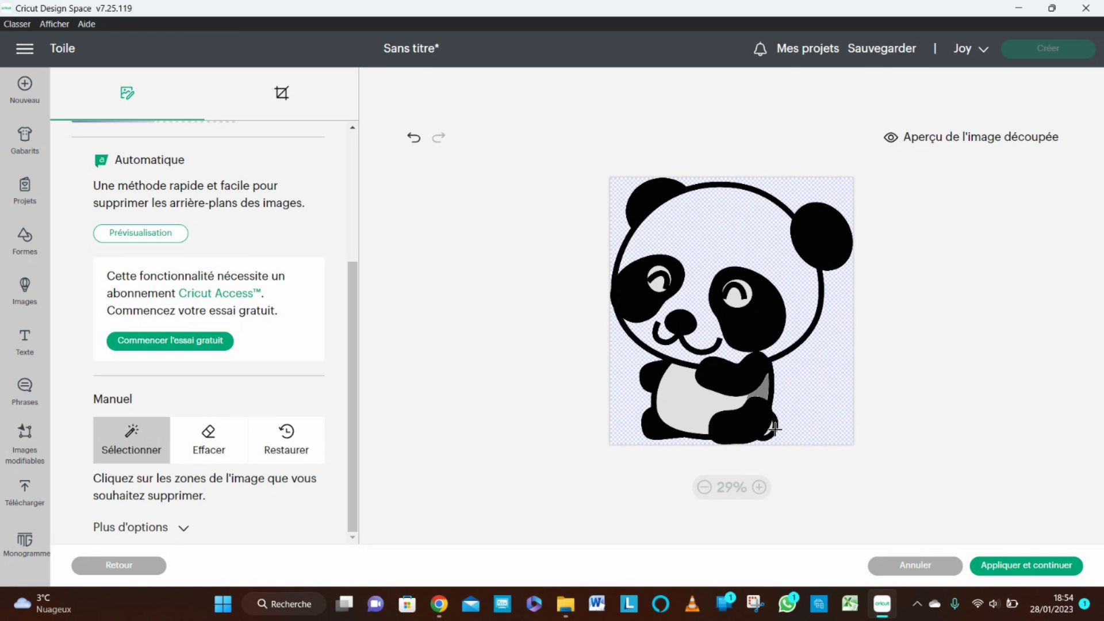
Step: Remove the light fill inside both of the panda's eyes with the Sélectionner background tool
left_click(758, 487)
left_click_drag(1060, 216, 1059, 297)
left_click(537, 225)
left_click(762, 244)
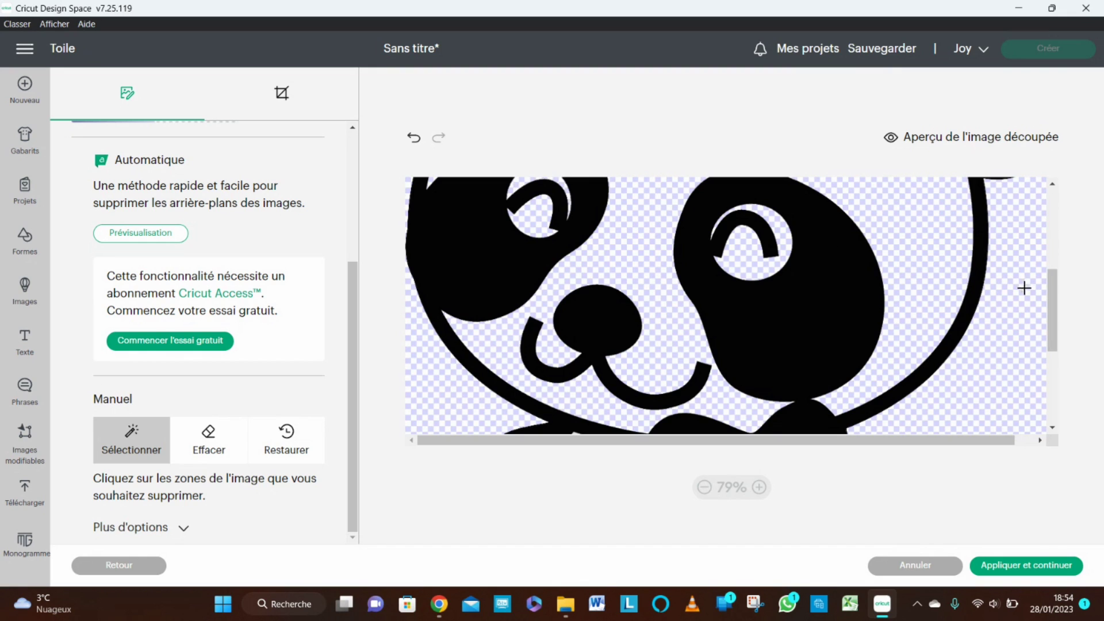
Step: Remove the light belly fill, the grey patch beside the arm and the light sliver on the foot
left_click_drag(1058, 306, 1056, 345)
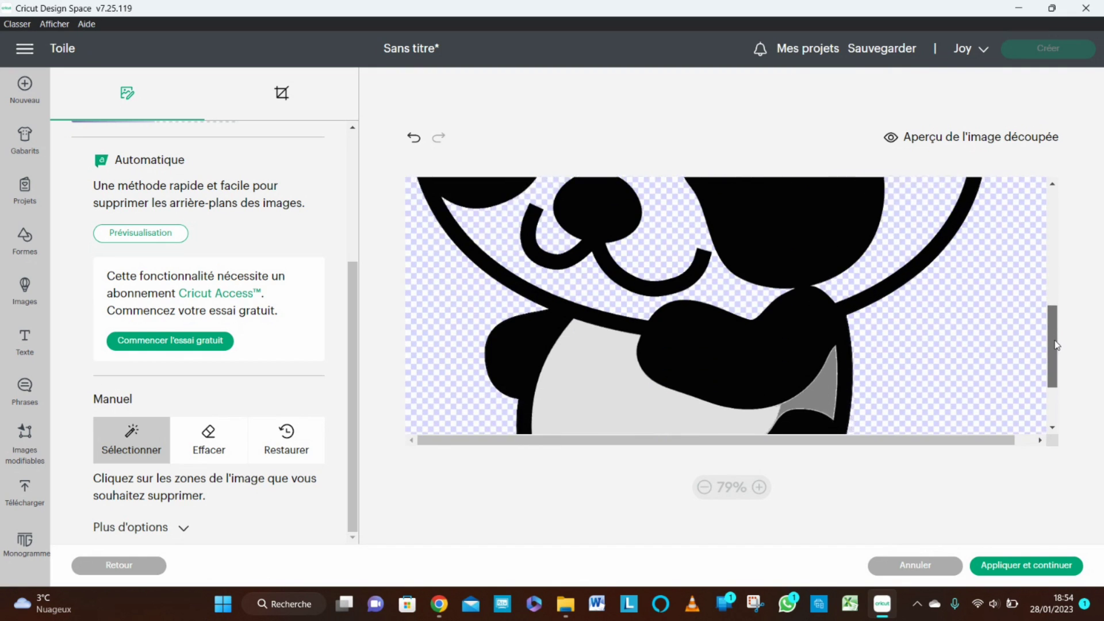
left_click(626, 328)
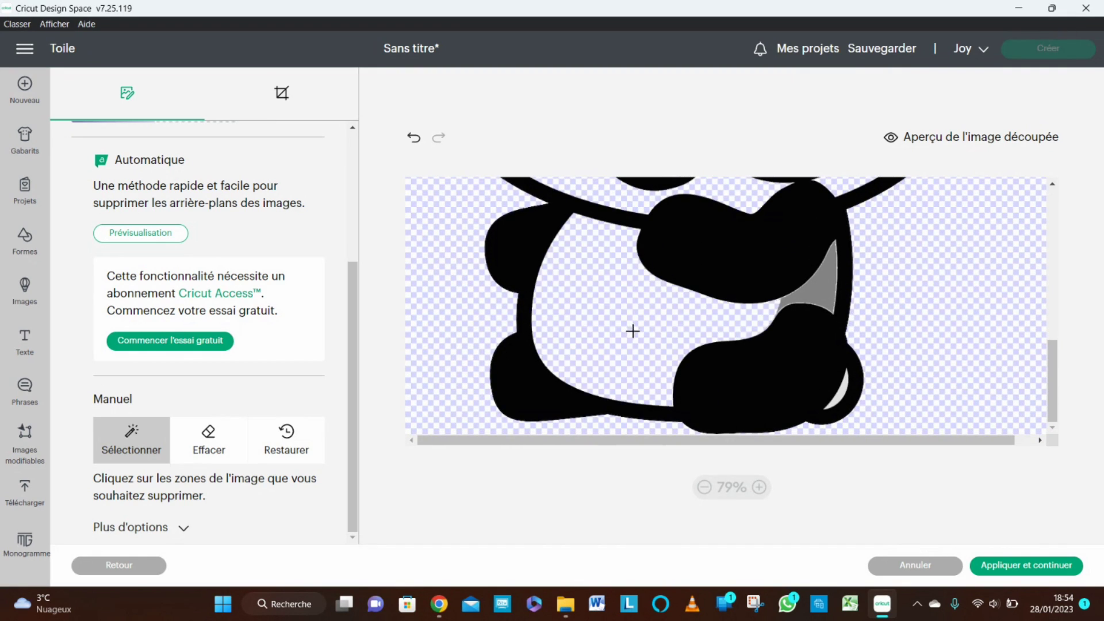
left_click(819, 285)
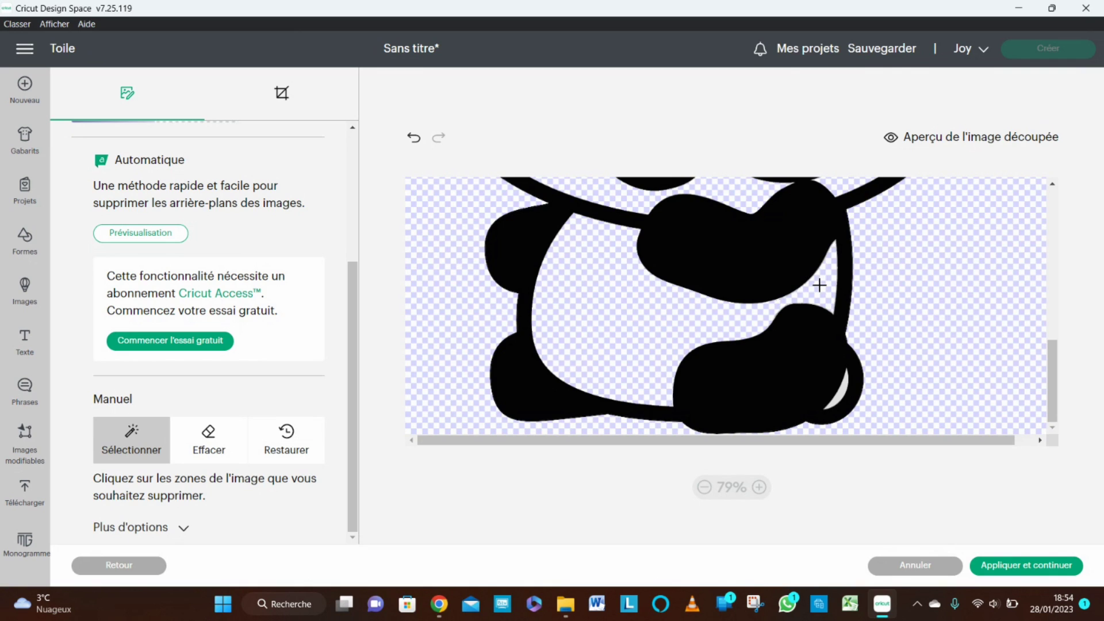
left_click(842, 392)
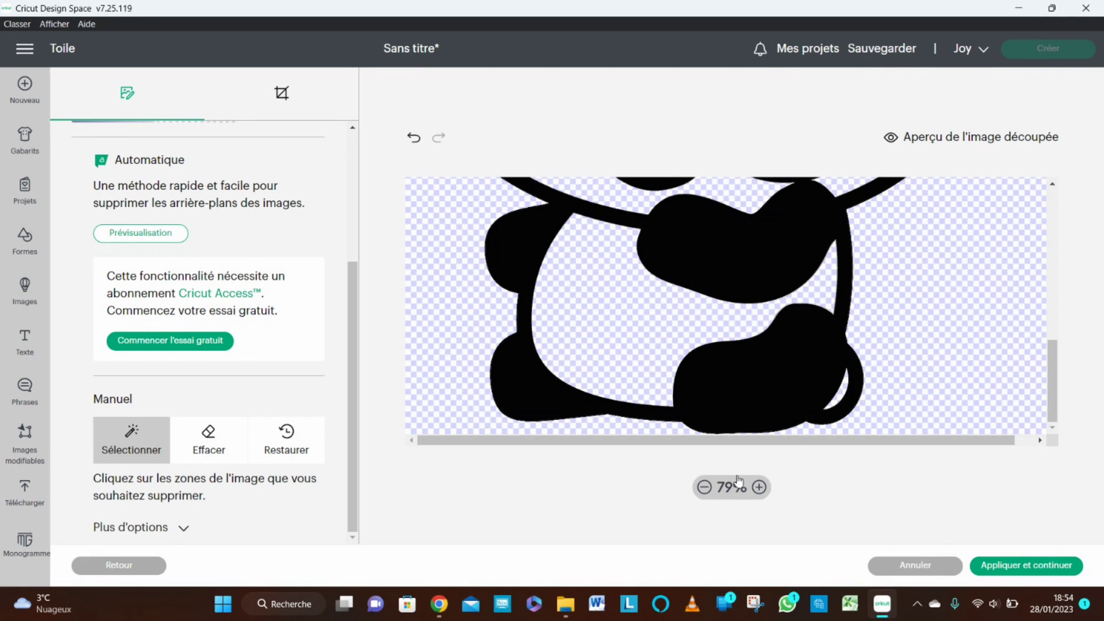
left_click(712, 490)
left_click(712, 490)
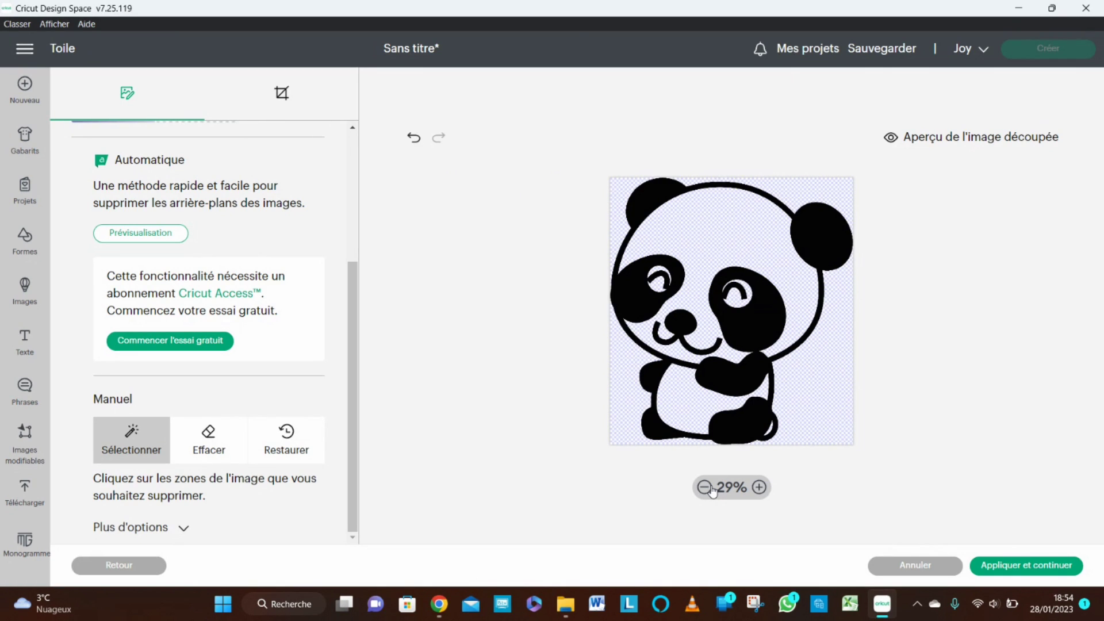
Step: Preview the cut image, apply the background removal and upload the panda as a Découper l'image type
left_click(891, 138)
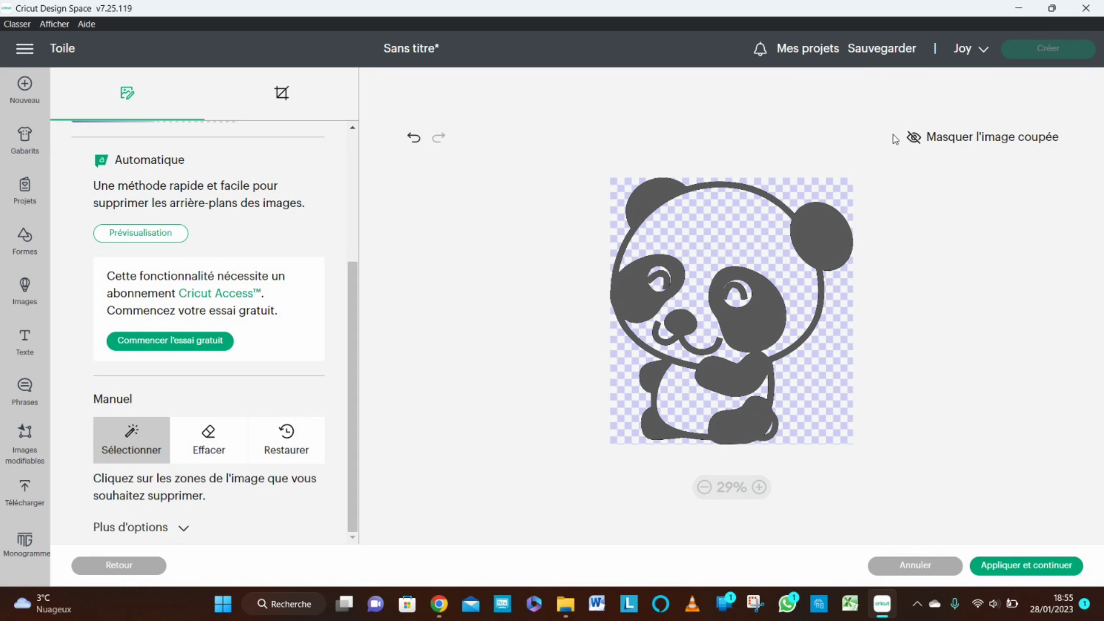
left_click(1015, 569)
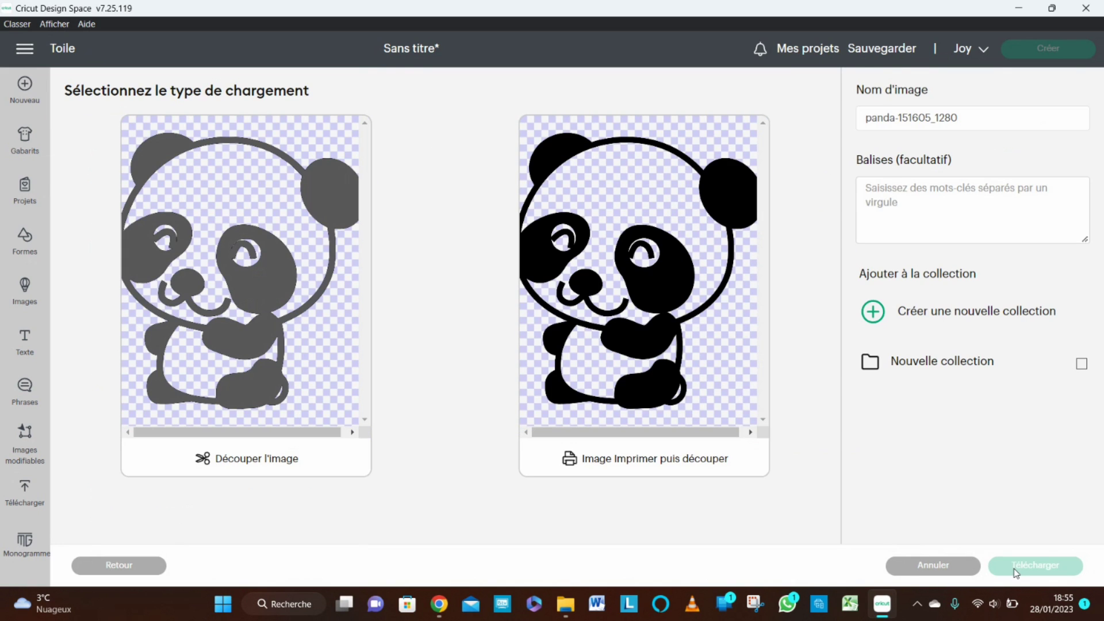
left_click(330, 342)
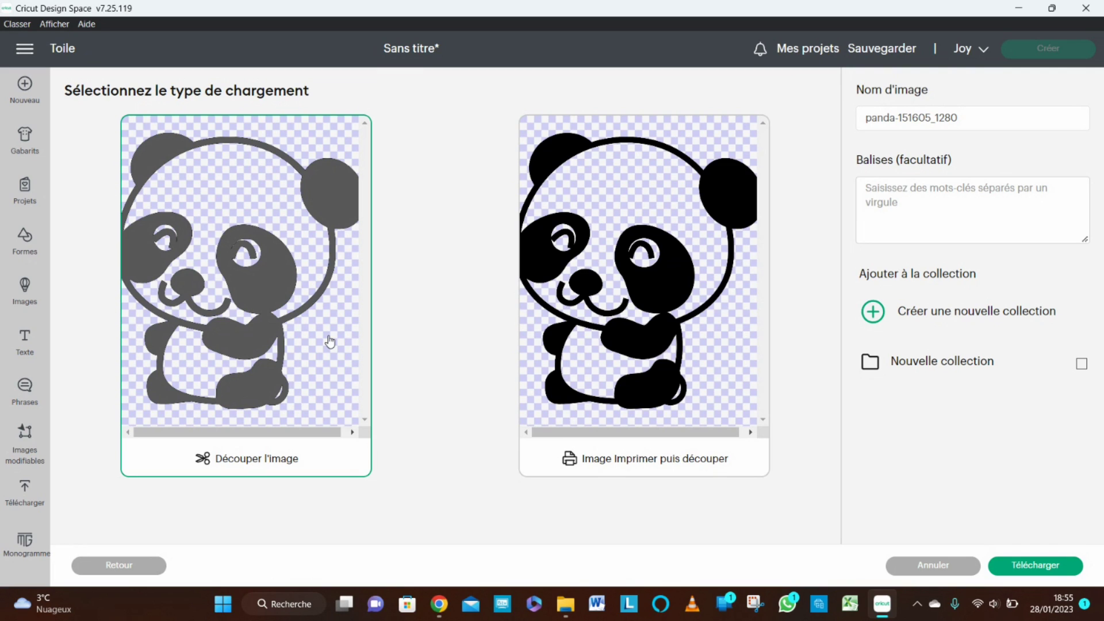
left_click(1064, 573)
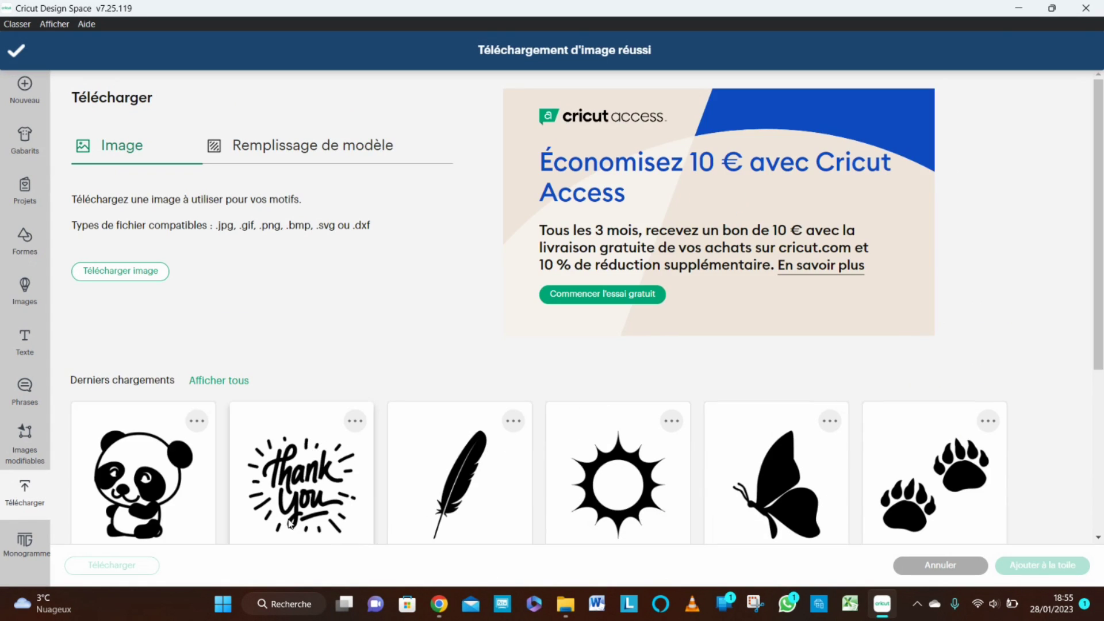
Step: Add the newly uploaded panda from the recent uploads to the canvas
left_click_drag(1054, 154, 1099, 217)
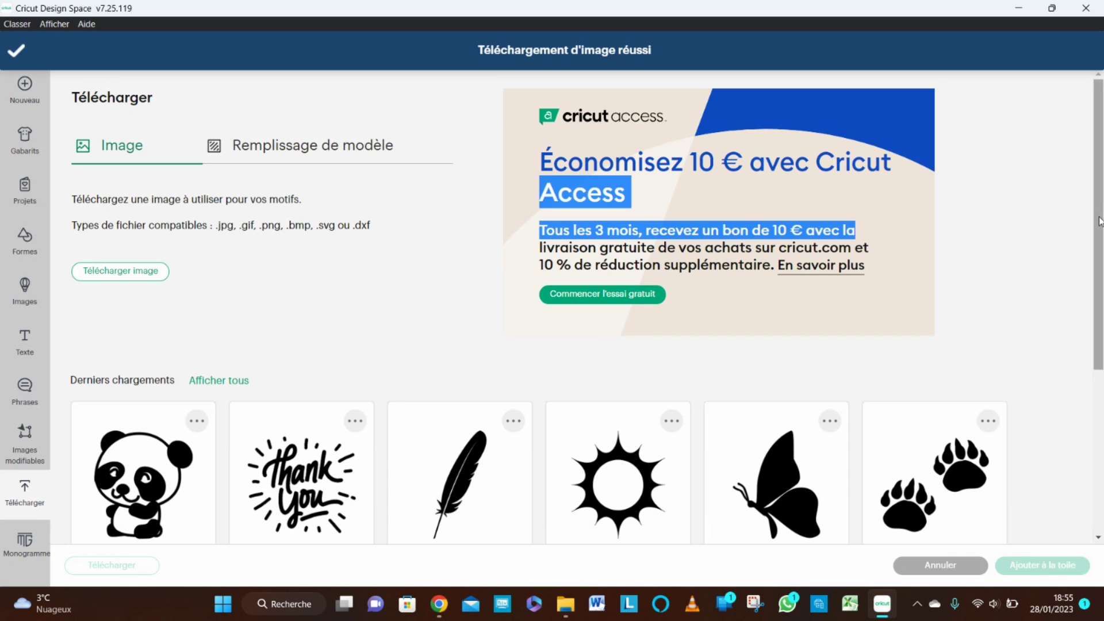
left_click(144, 467)
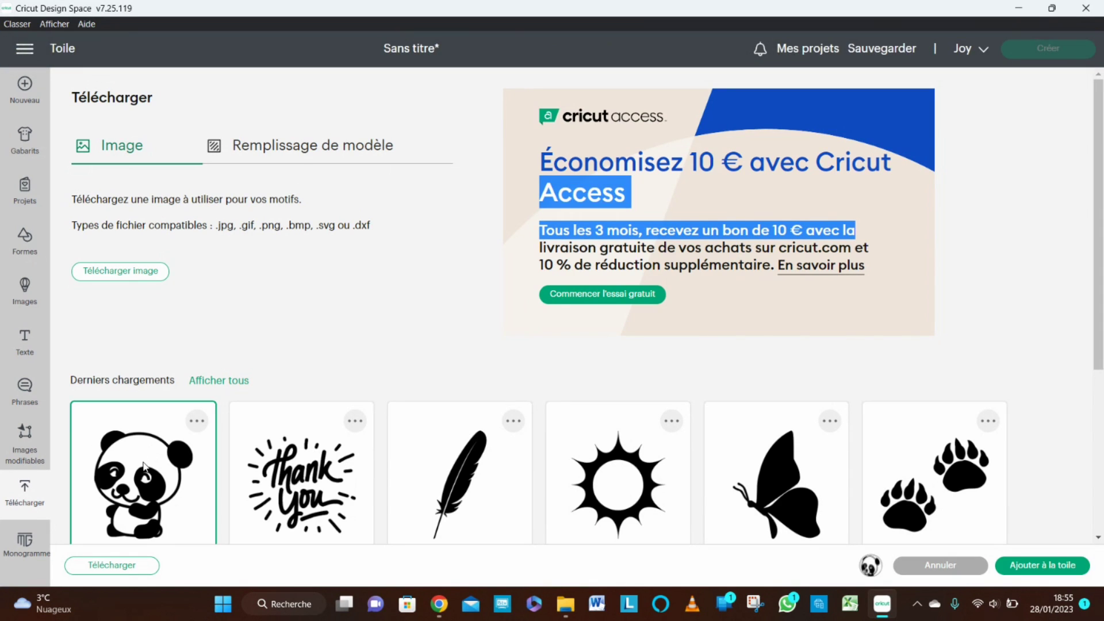
left_click(1023, 571)
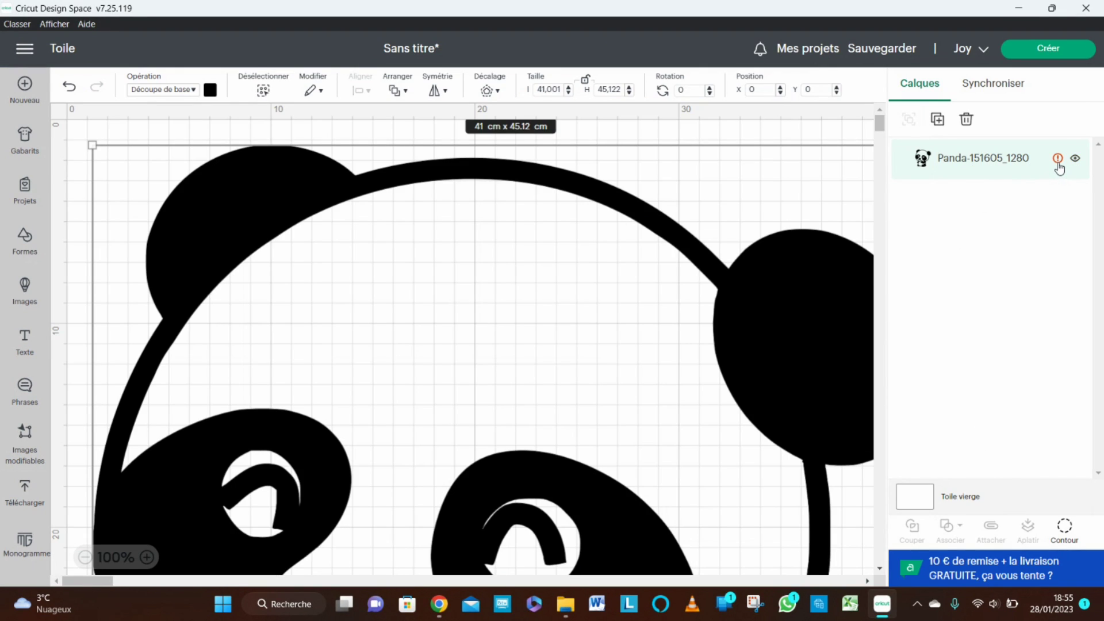
Step: Check the panda layer's size warning and set the image's width to 10 cm with proportions locked
mouse_move(1058, 168)
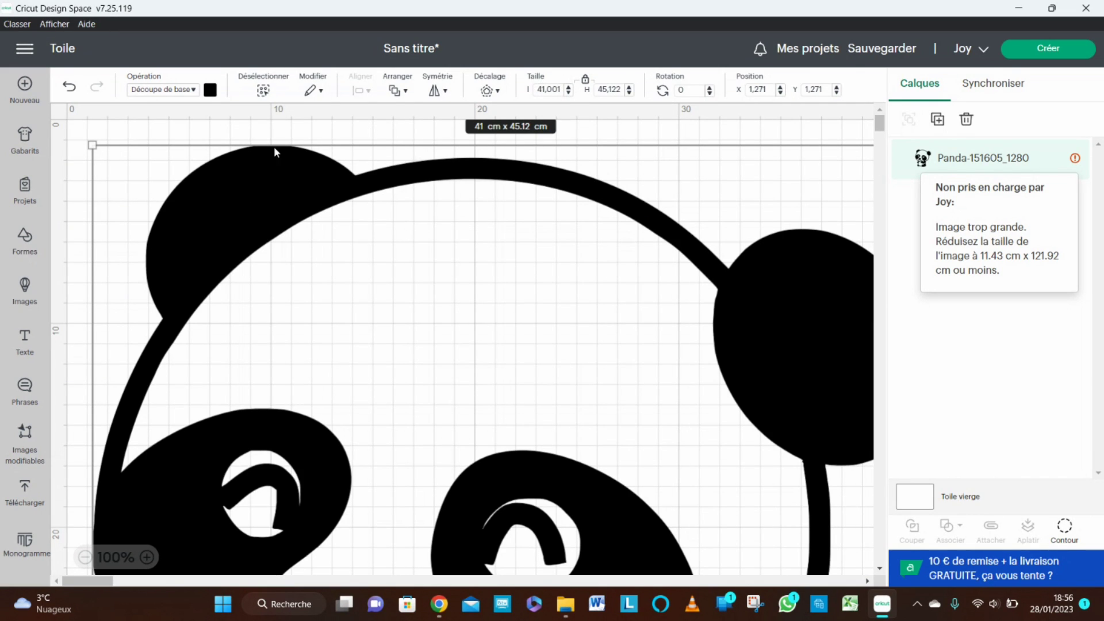
left_click(562, 88)
type("10")
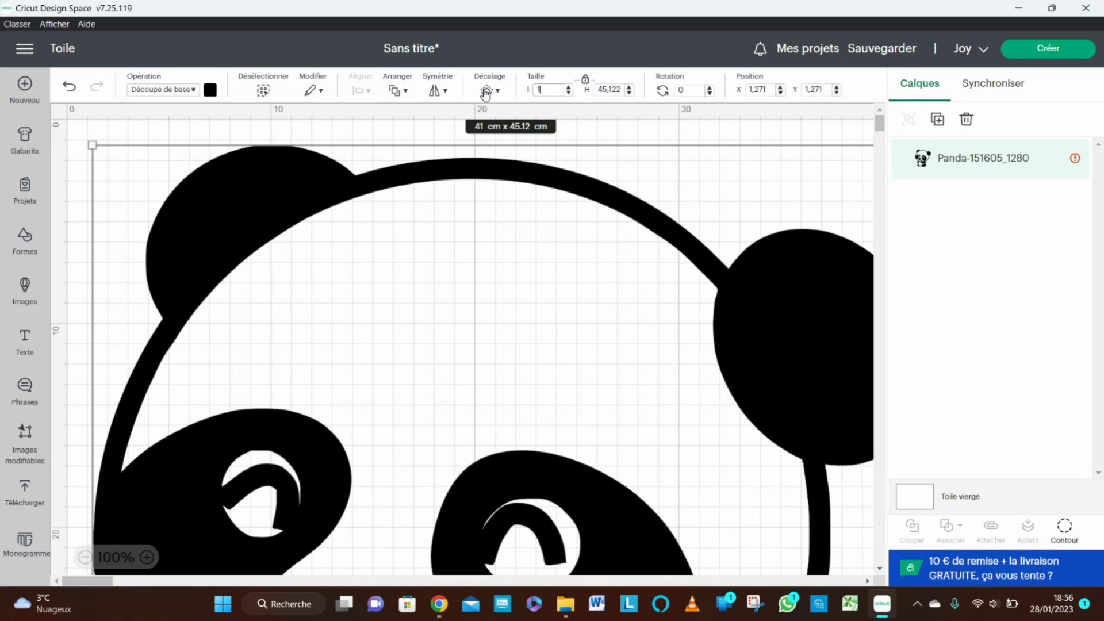
key("Return")
left_click(569, 224)
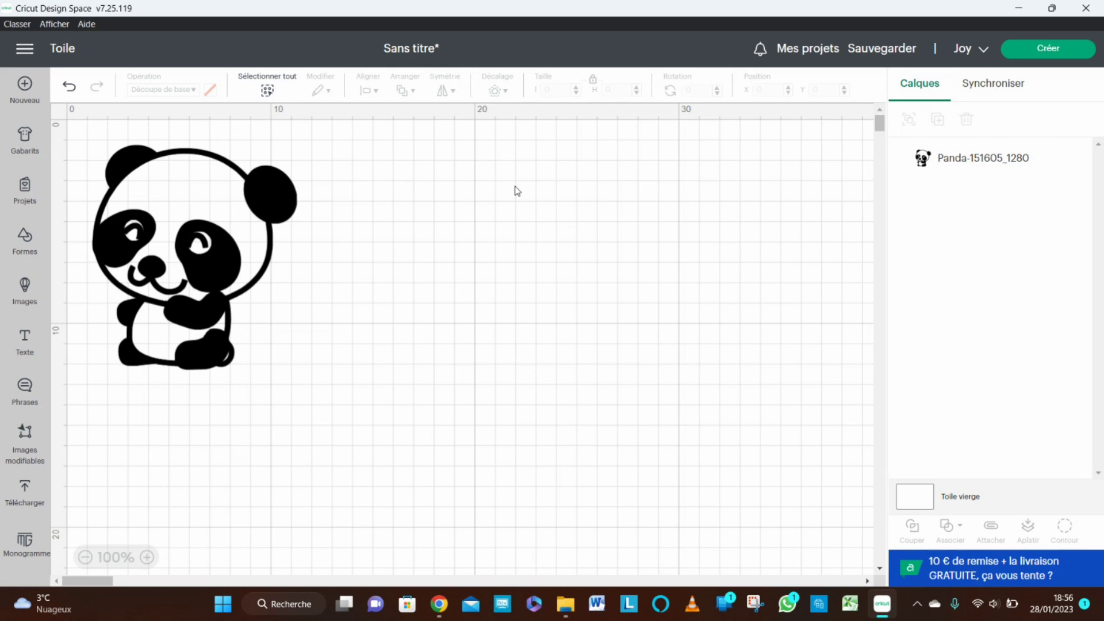
Step: Preview the panda's cutting layout using the Sans tapis loading method, and return to the canvas
left_click(1042, 54)
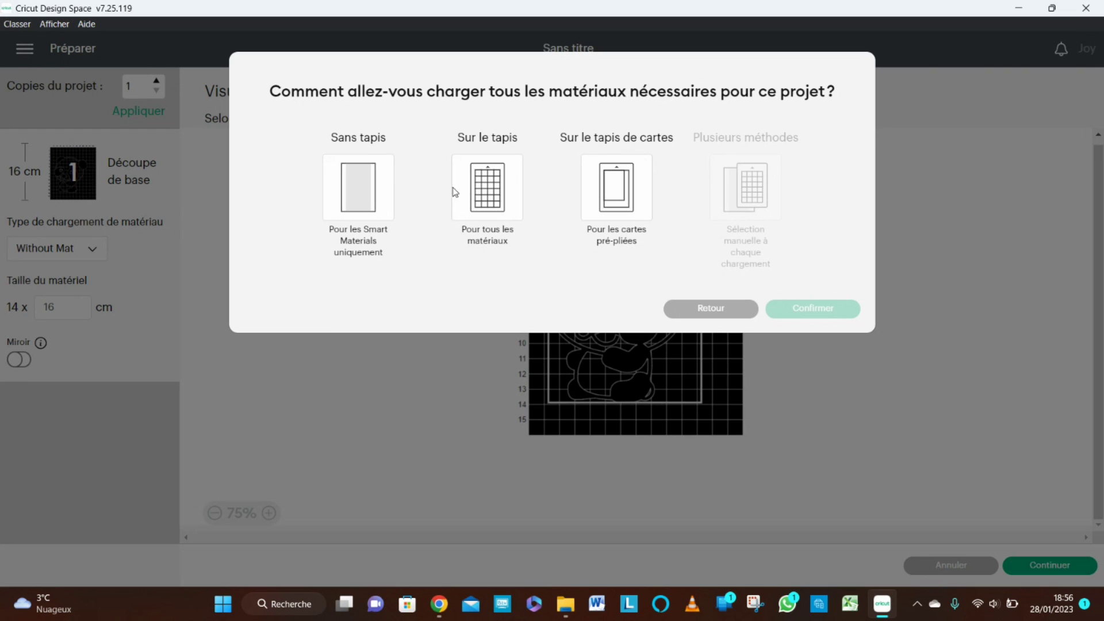
left_click(364, 193)
left_click(814, 310)
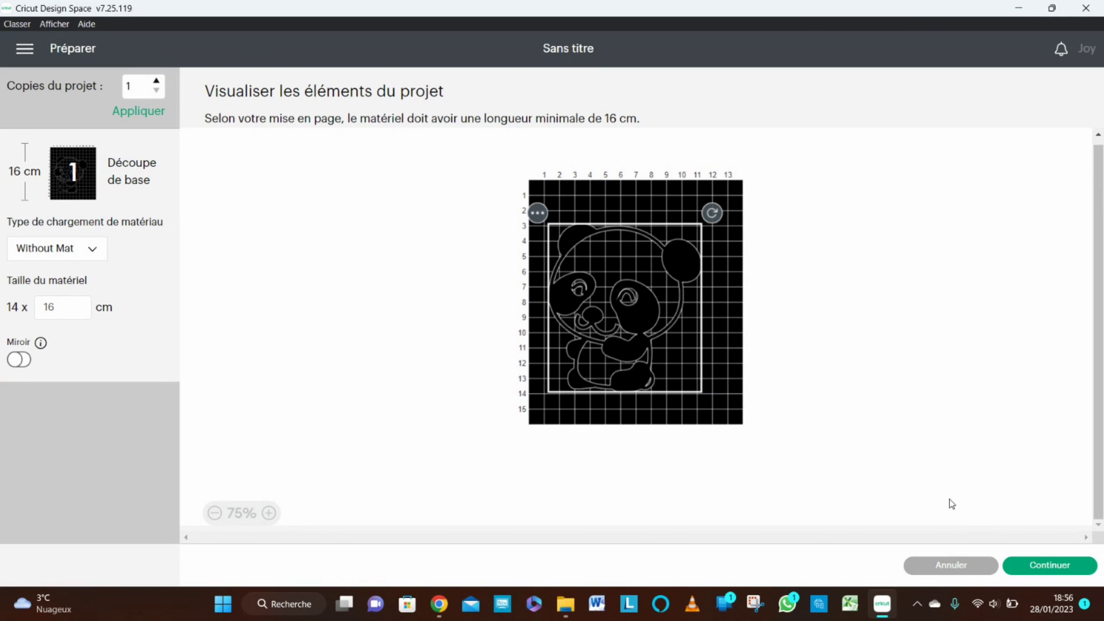
left_click(958, 566)
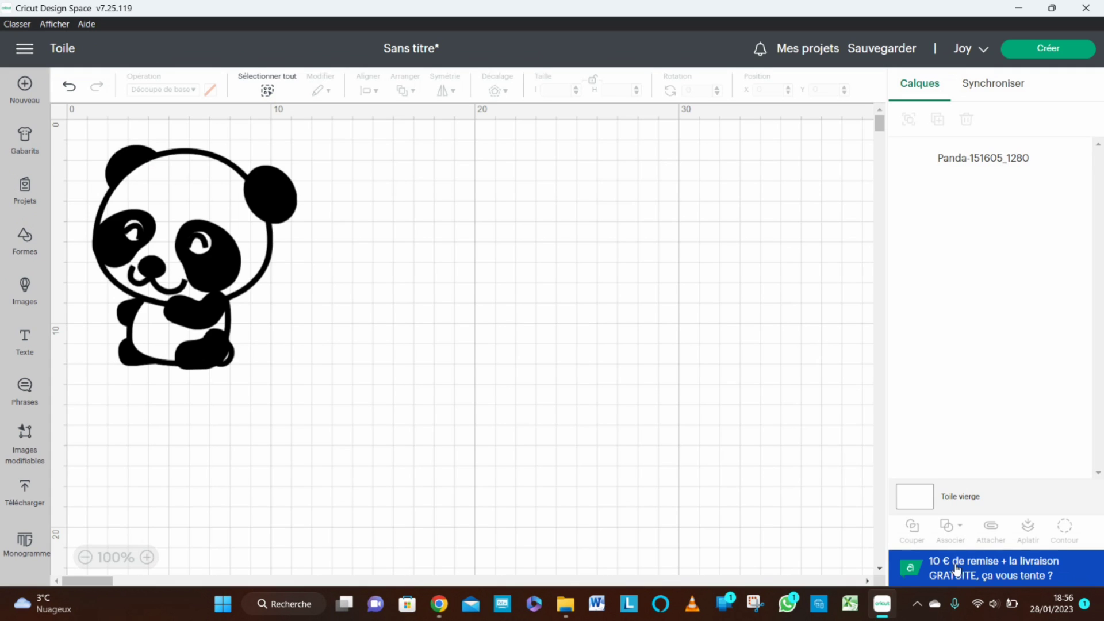
Step: Delete the panda from the canvas
left_click(136, 280)
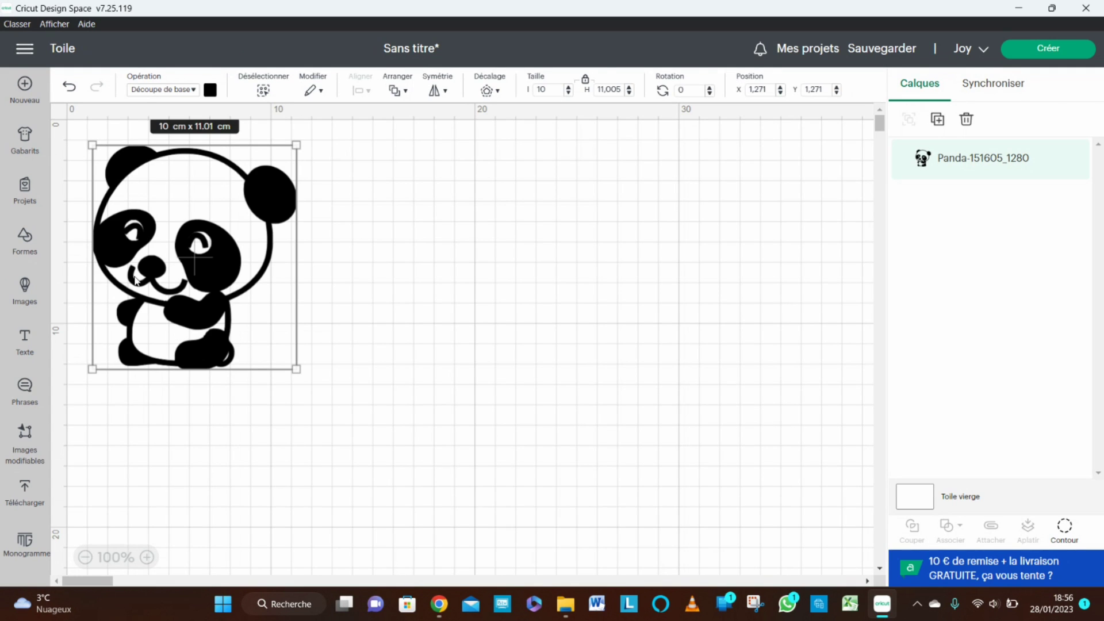
key("Delete")
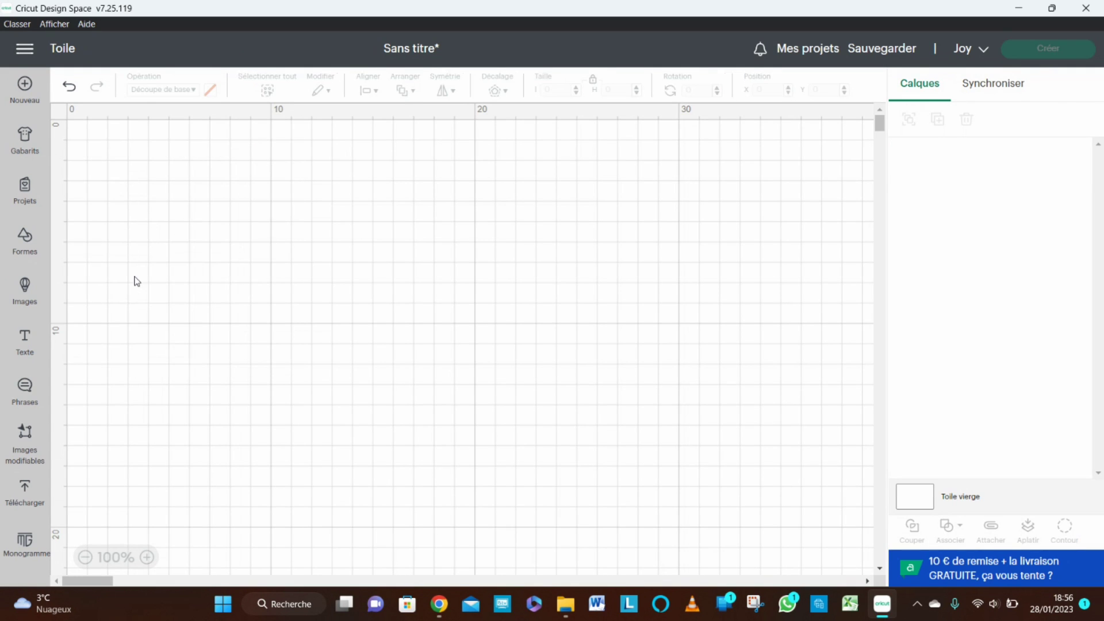
Step: Switch to Pixabay in Chrome, return to the panda vector search results and open the black-and-white panda turned away from view
left_click(1021, 9)
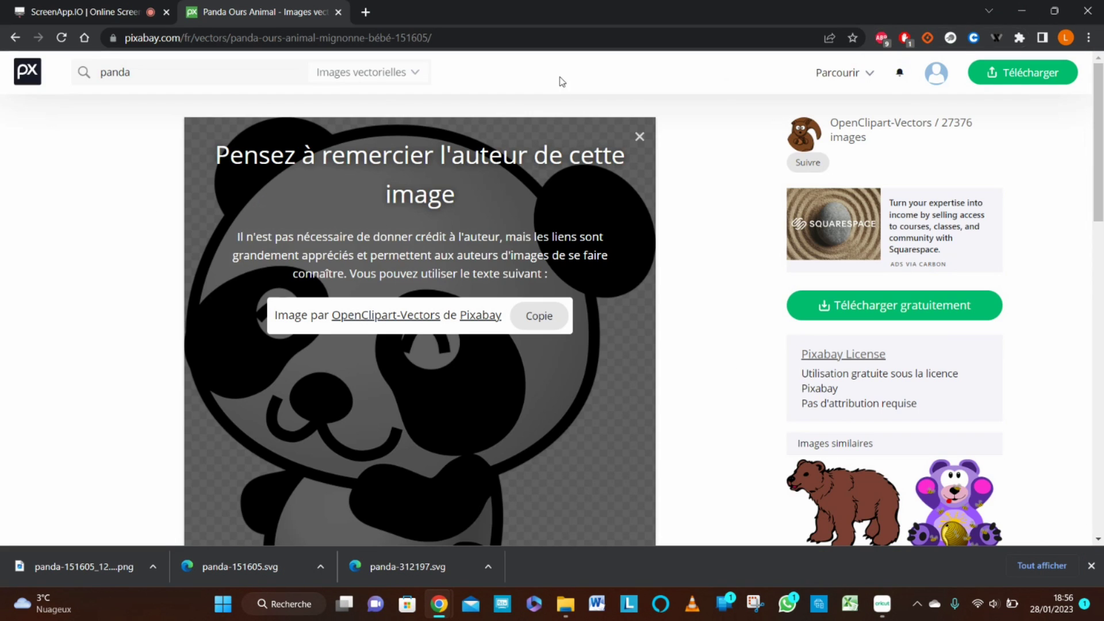
left_click(639, 137)
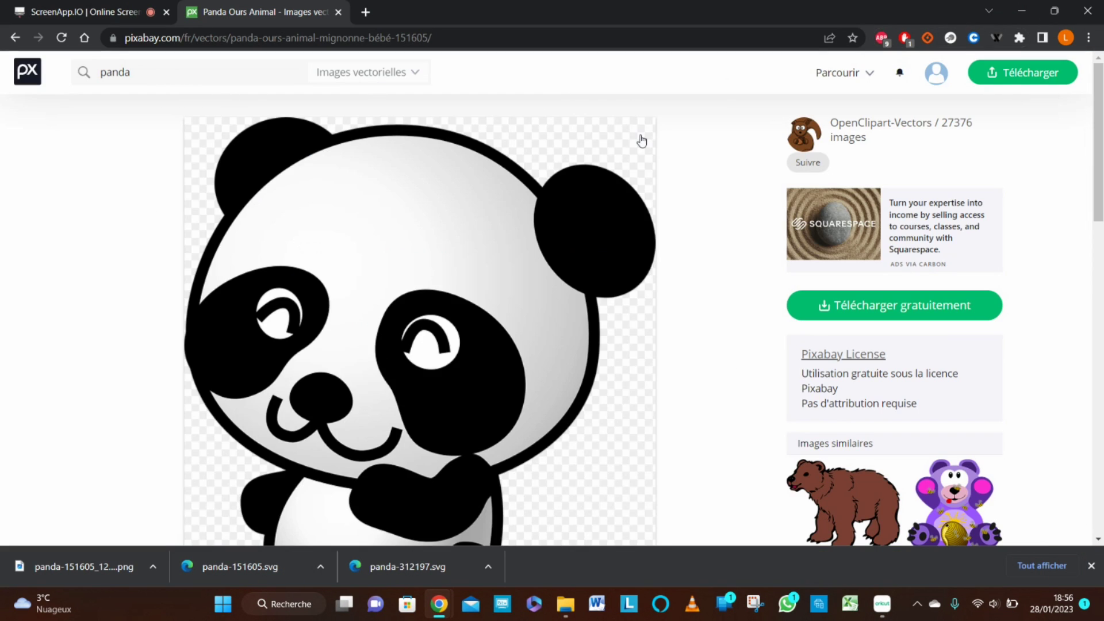
key("Return")
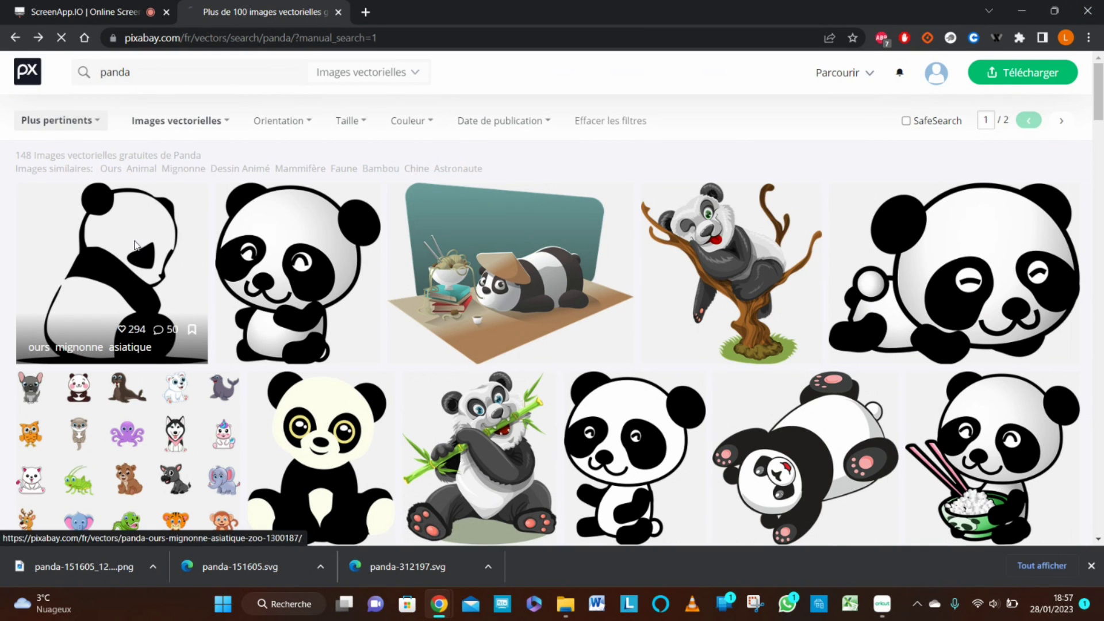
left_click(135, 246)
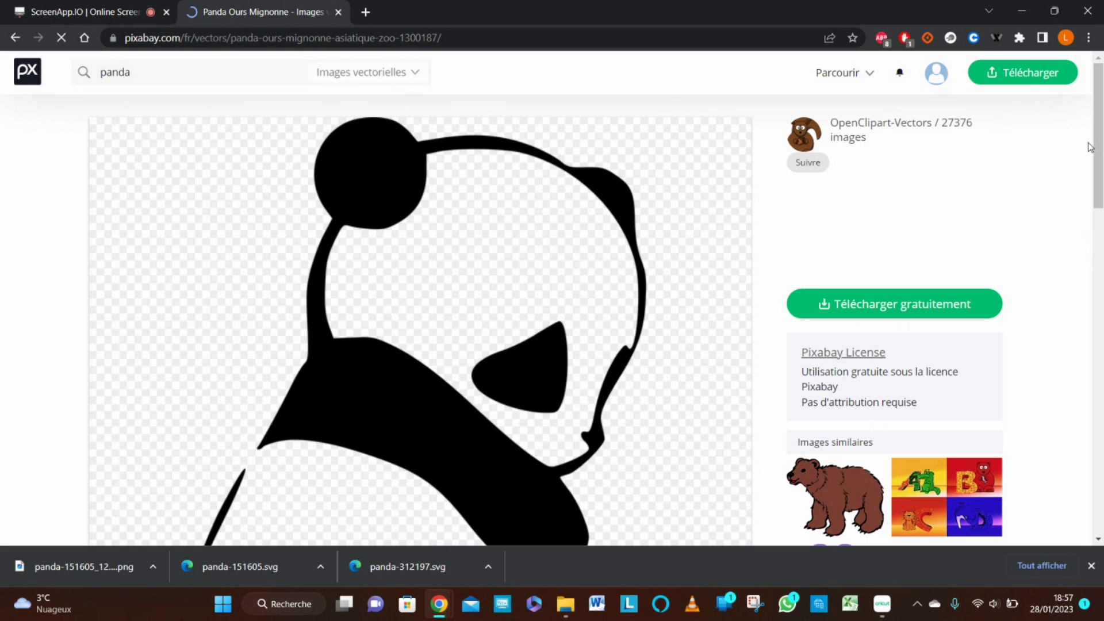
Step: Download the turned-away panda image for free as a vector file
left_click_drag(1091, 147, 1084, 172)
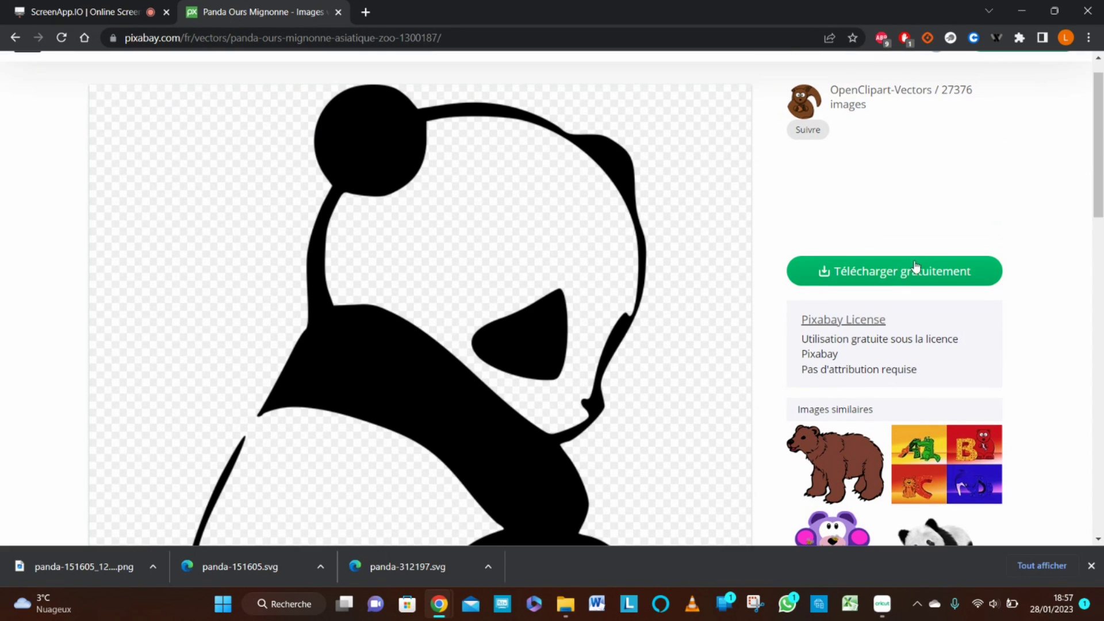
left_click(904, 277)
left_click(811, 376)
left_click(832, 403)
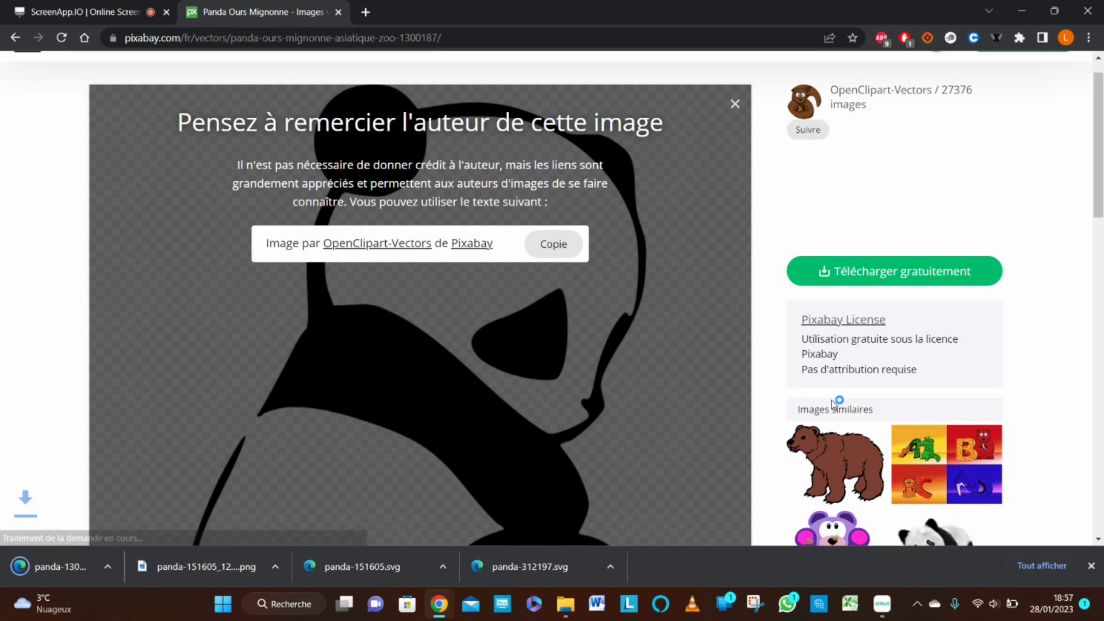
Step: Switch to Cricut Design Space and load the panda-1300187 vector file from the Téléchargements folder as a new image
left_click(877, 608)
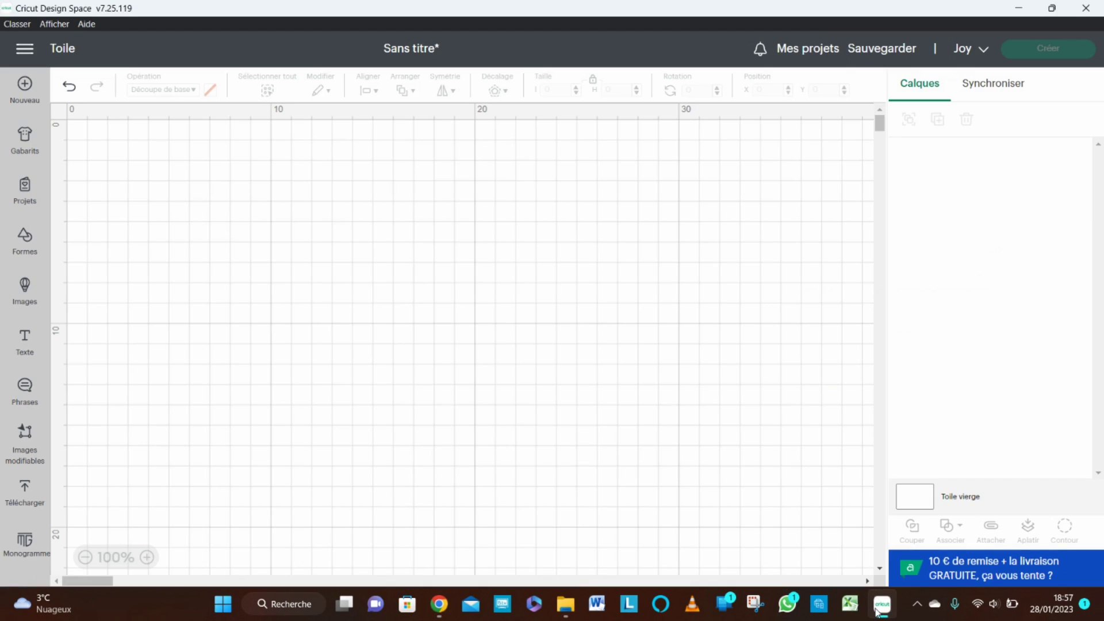
left_click(26, 492)
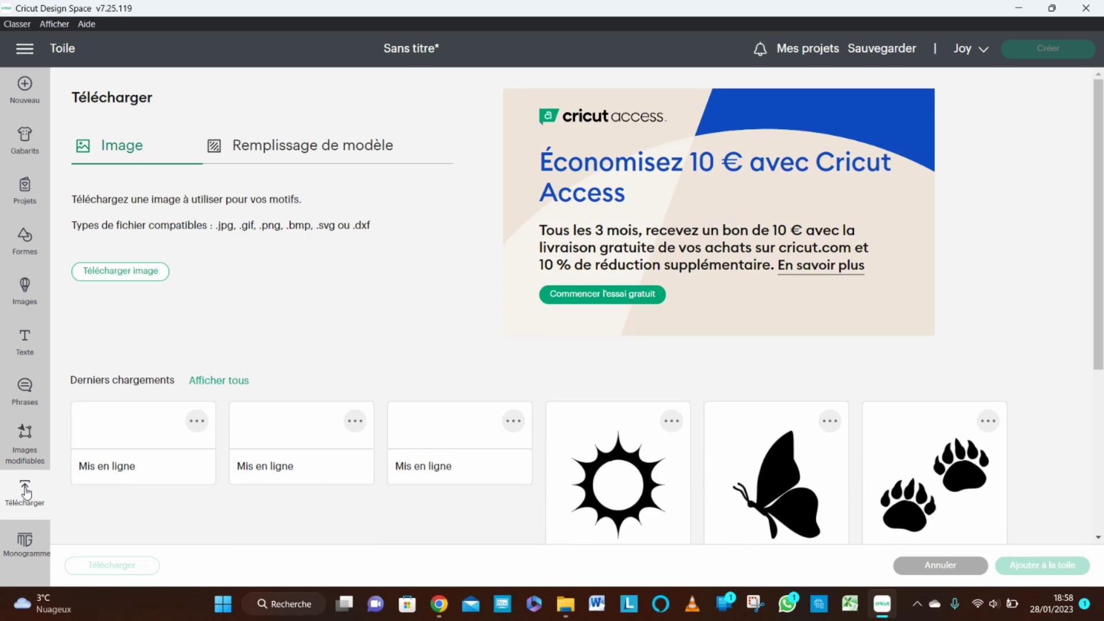
left_click(117, 278)
left_click(528, 310)
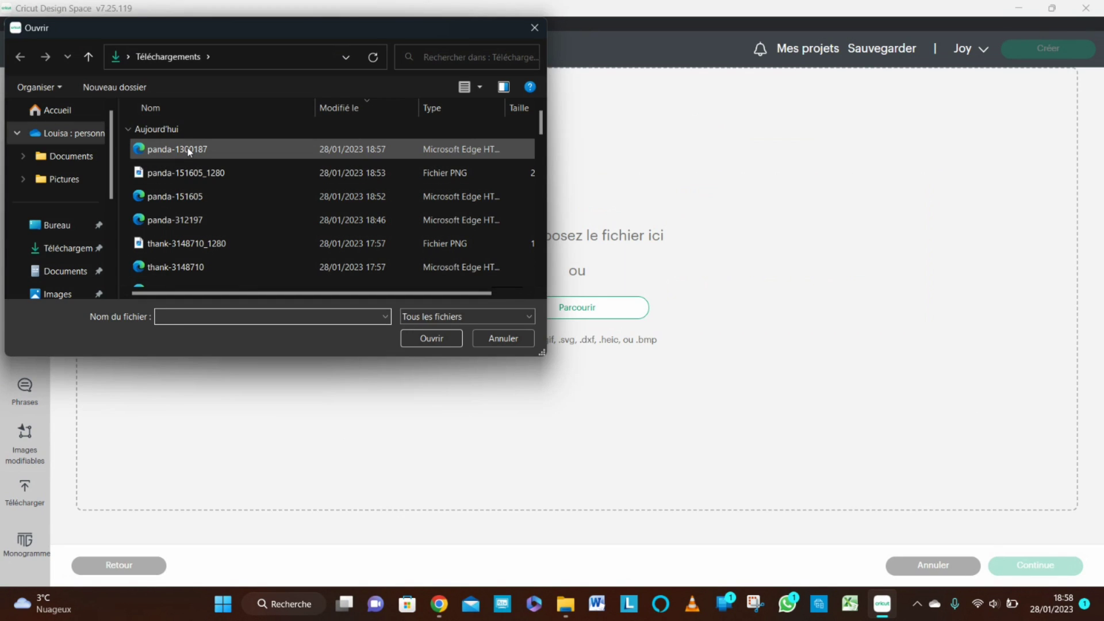
left_click(187, 149)
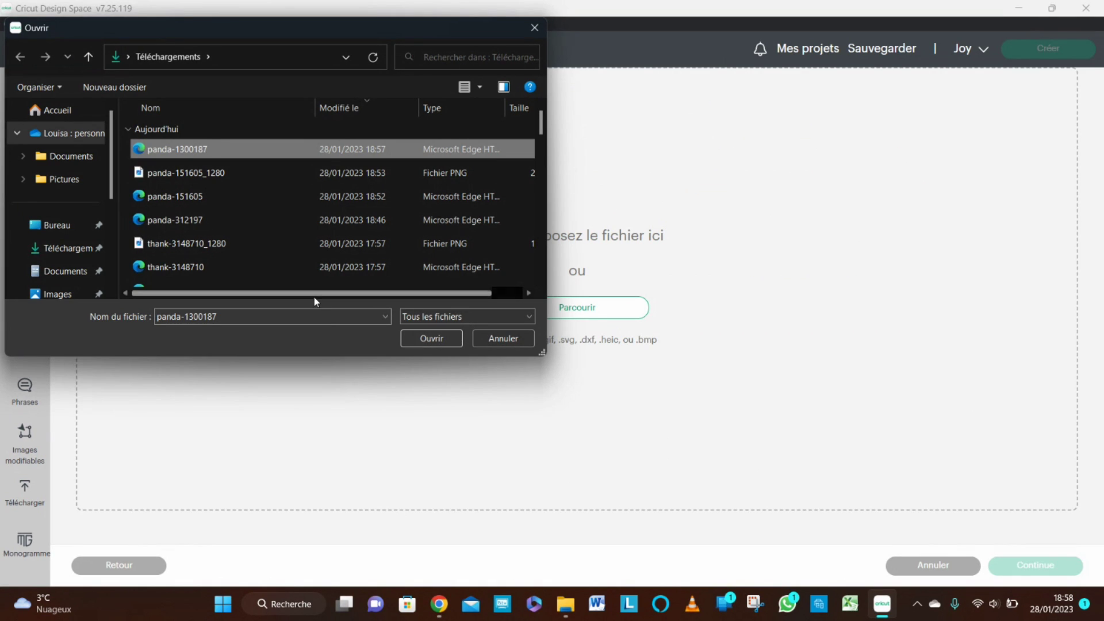
left_click(438, 342)
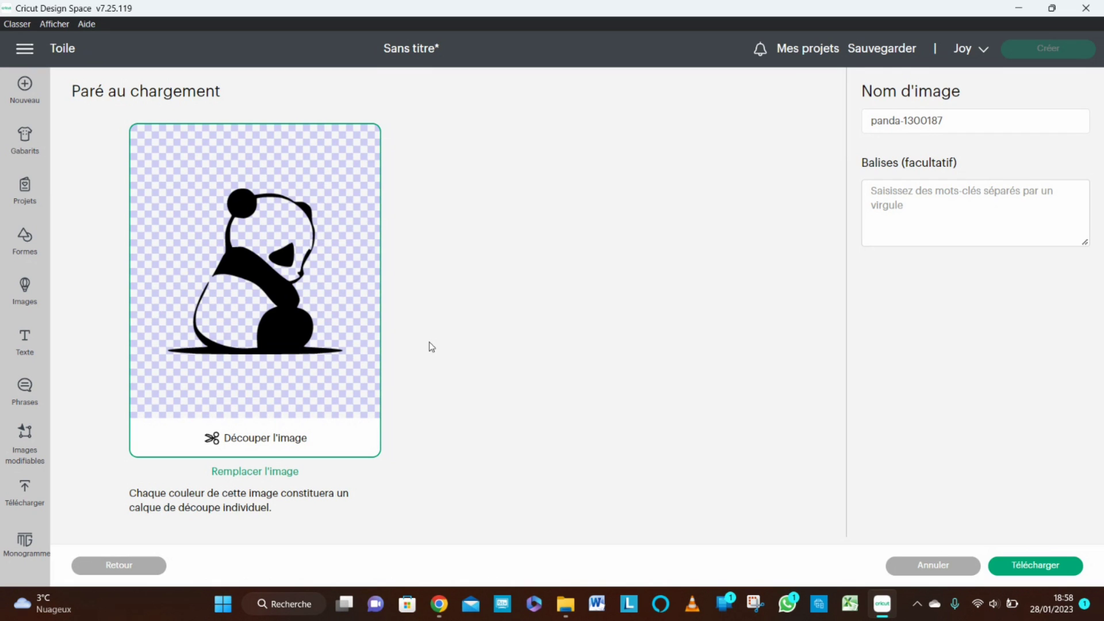
Step: Upload the panda-1300187 image and add it to the canvas
left_click(1049, 569)
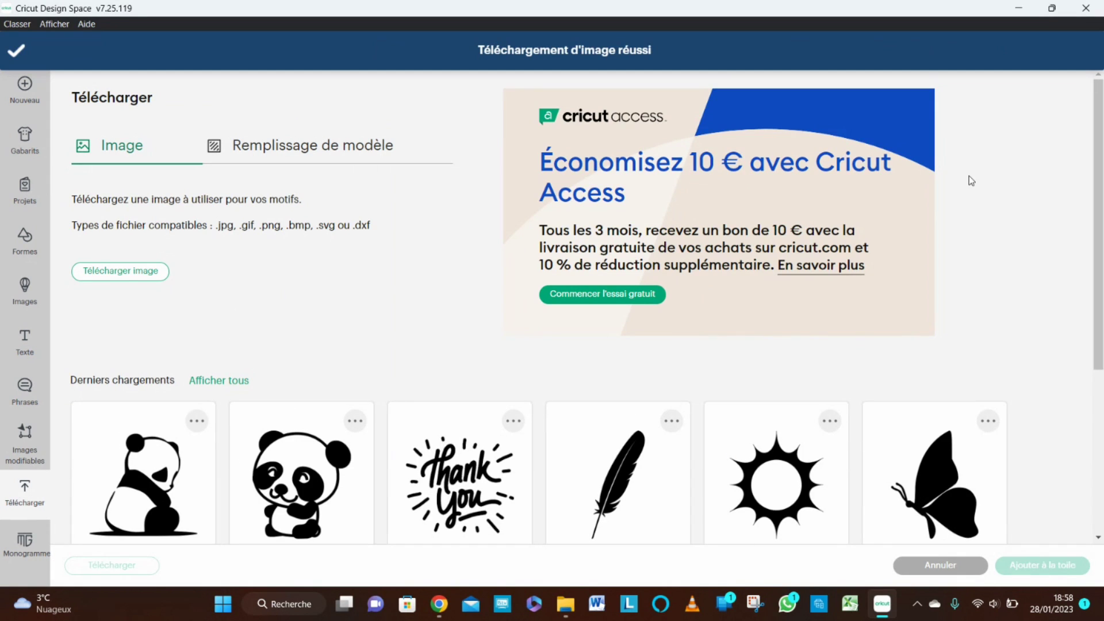
left_click(161, 471)
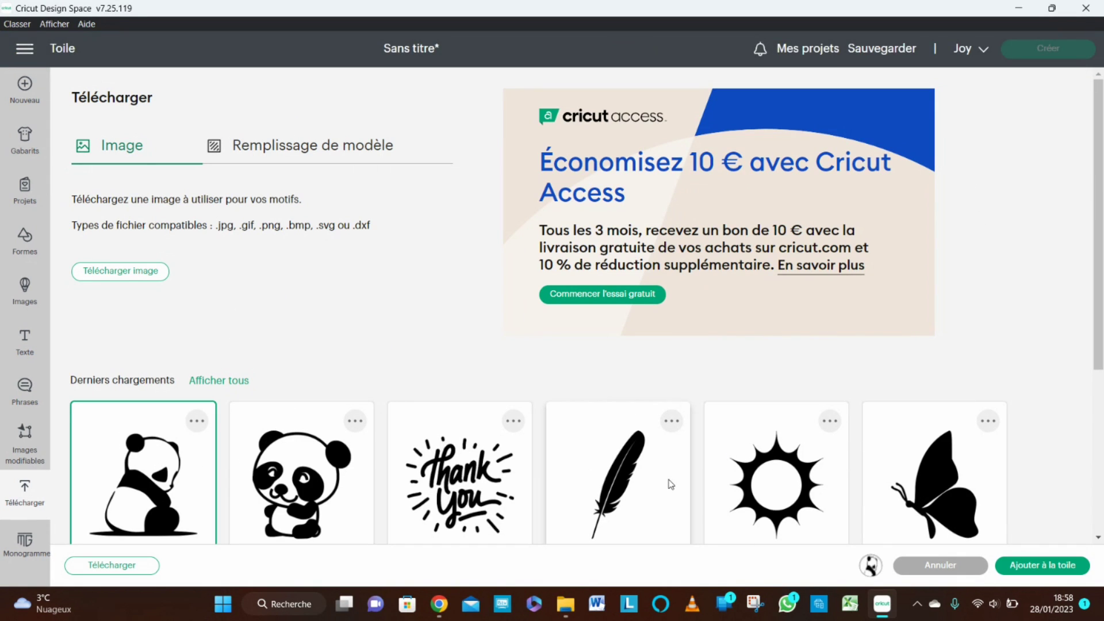
left_click(1044, 567)
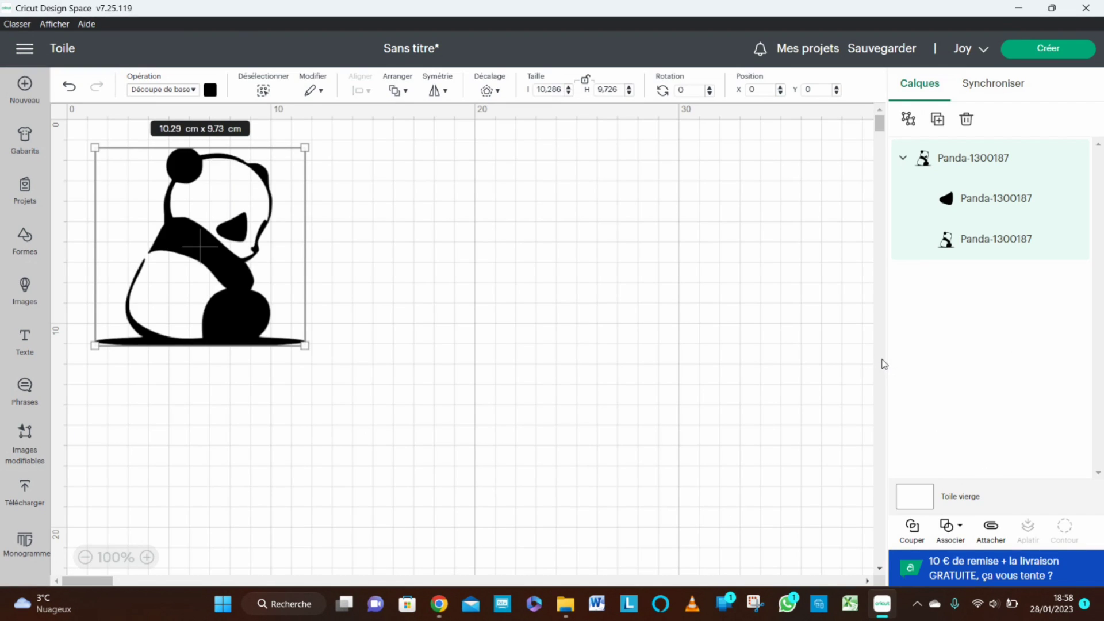
Step: Select the panda's separate eye and body layers to inspect them, and attach the Panda-1300187 layers together
left_click(695, 320)
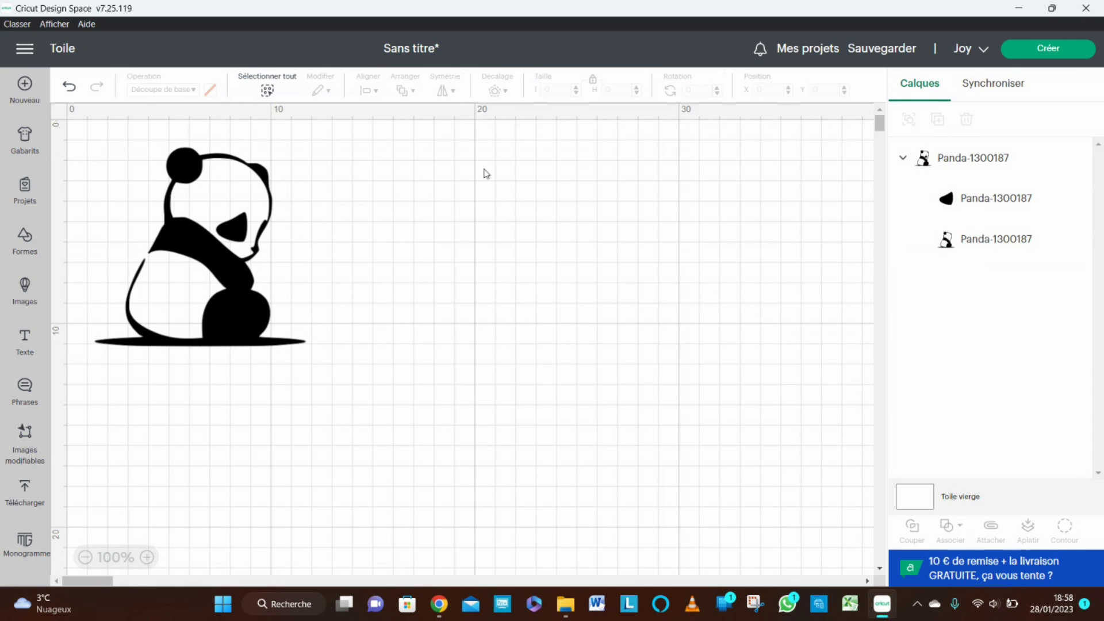
left_click(976, 214)
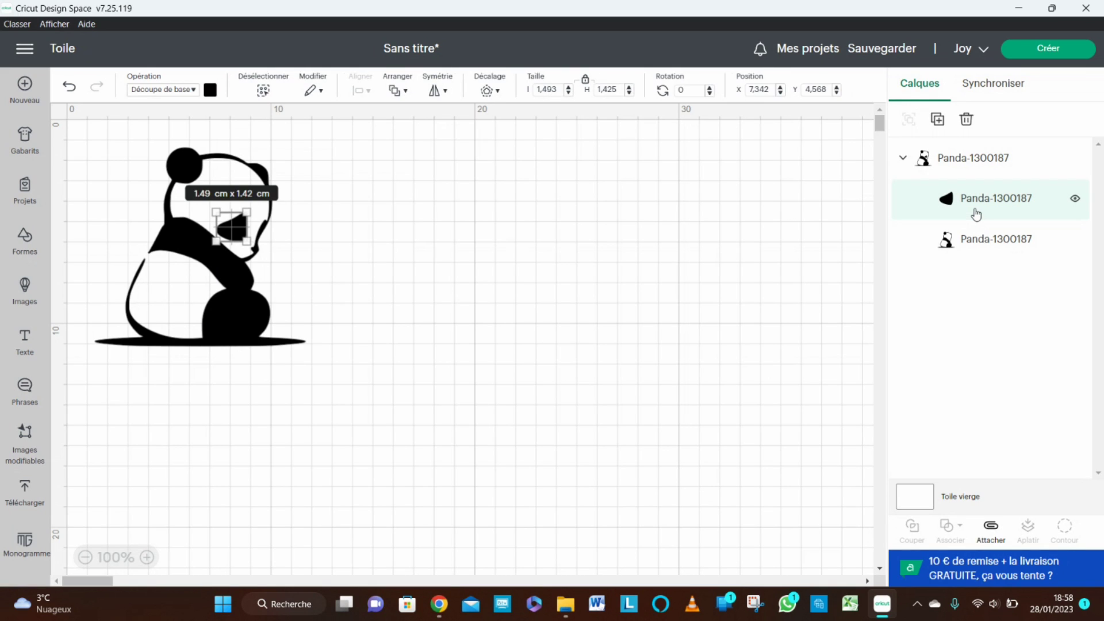
left_click(975, 244)
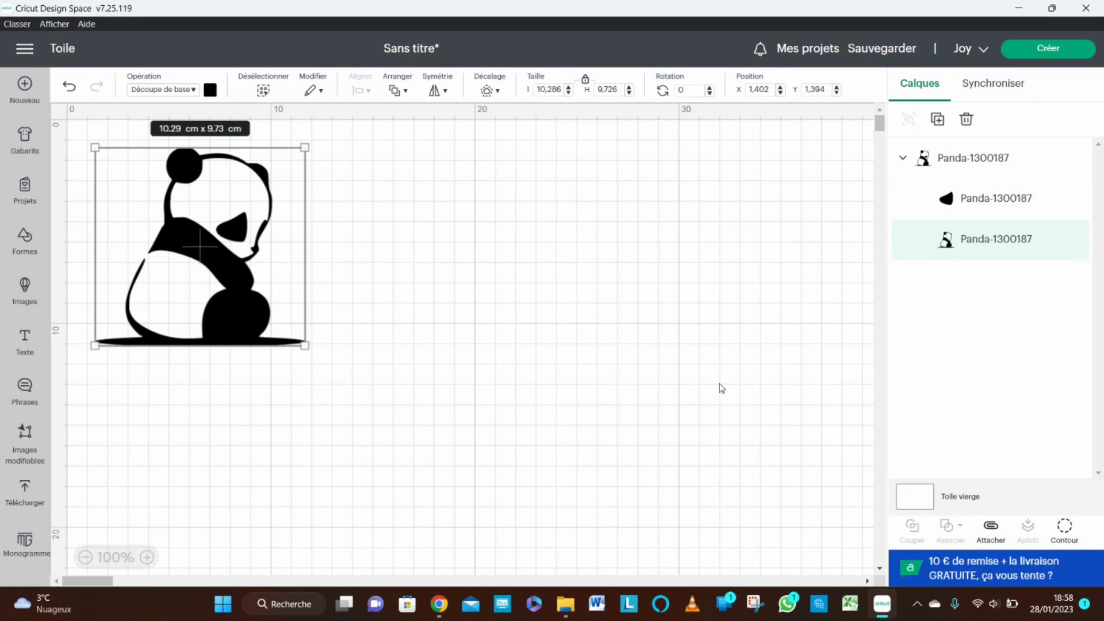
left_click(990, 528)
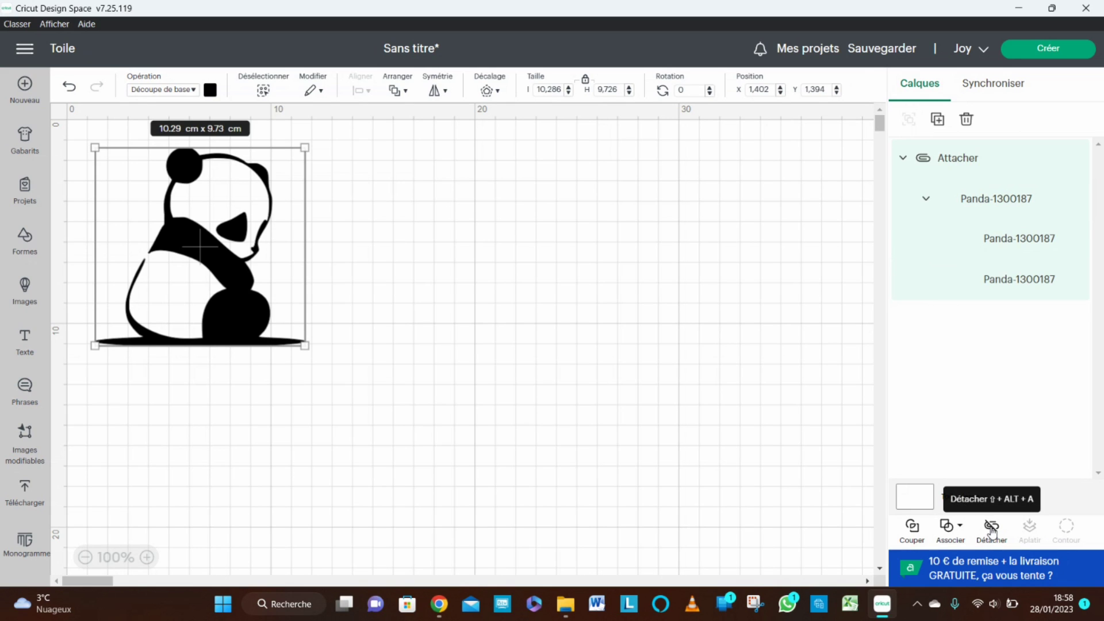
Step: Send the project to cut preparation and confirm loading the material without a mat (Sans tapis)
left_click(1048, 50)
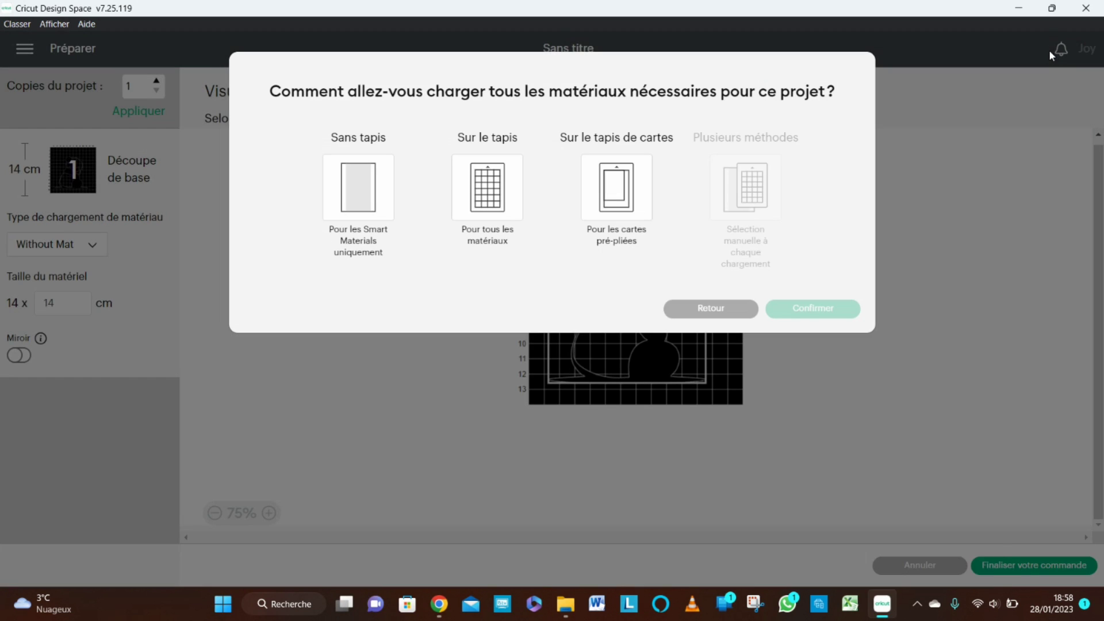
left_click(357, 188)
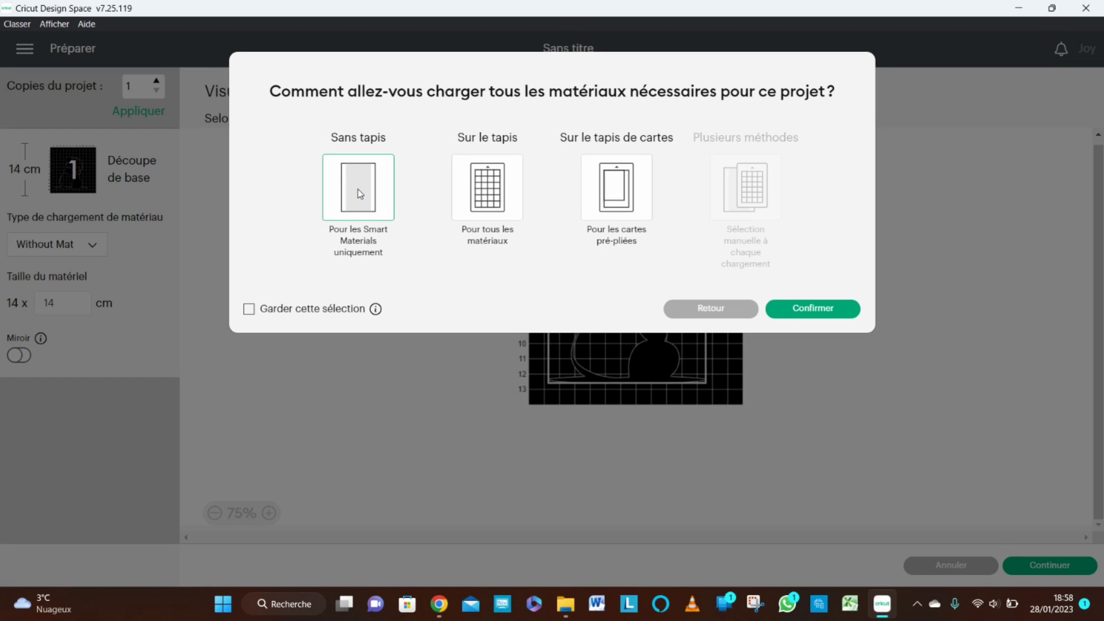
left_click(812, 312)
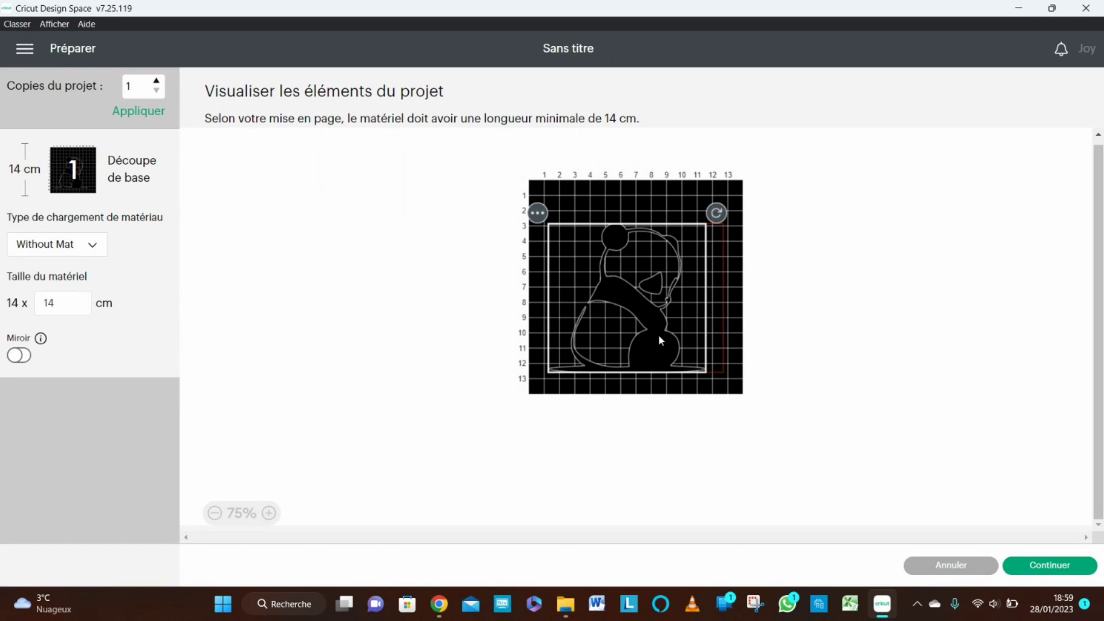